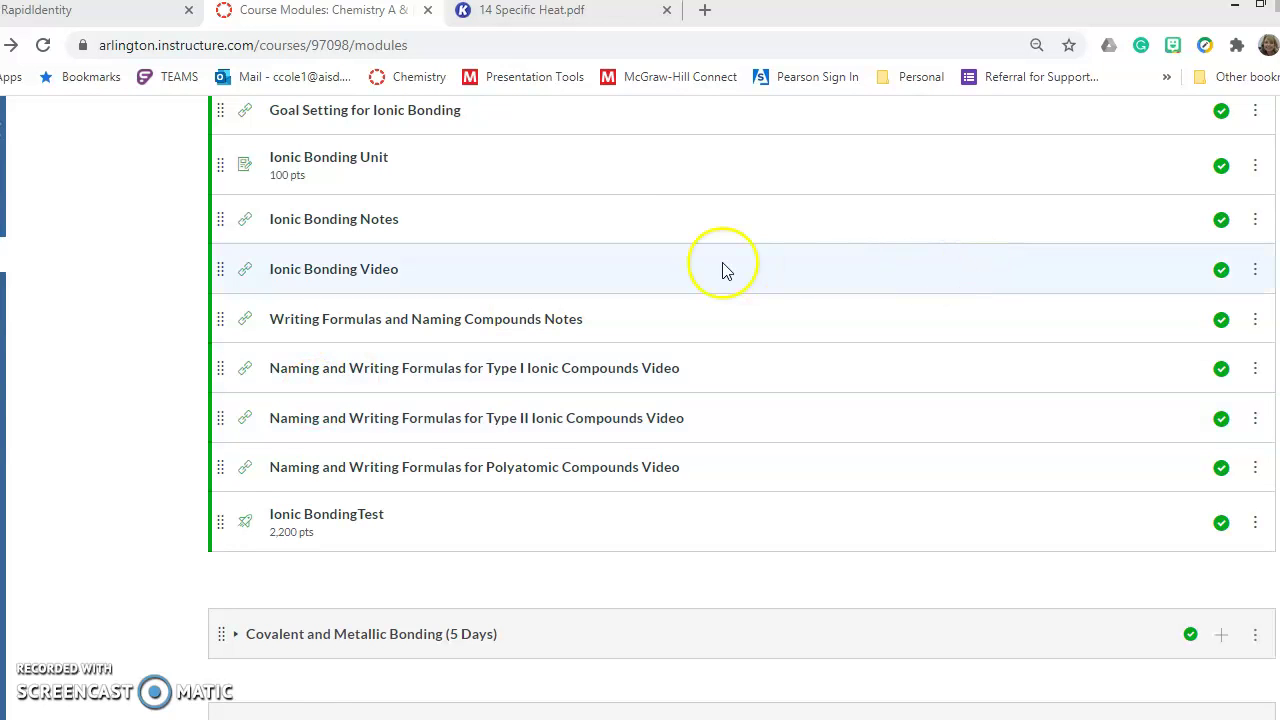
# - Open the Ionic Bonding Unit assignment from the course modules and look through the packet's checklist and notes pages
pyautogui.click(350, 160)
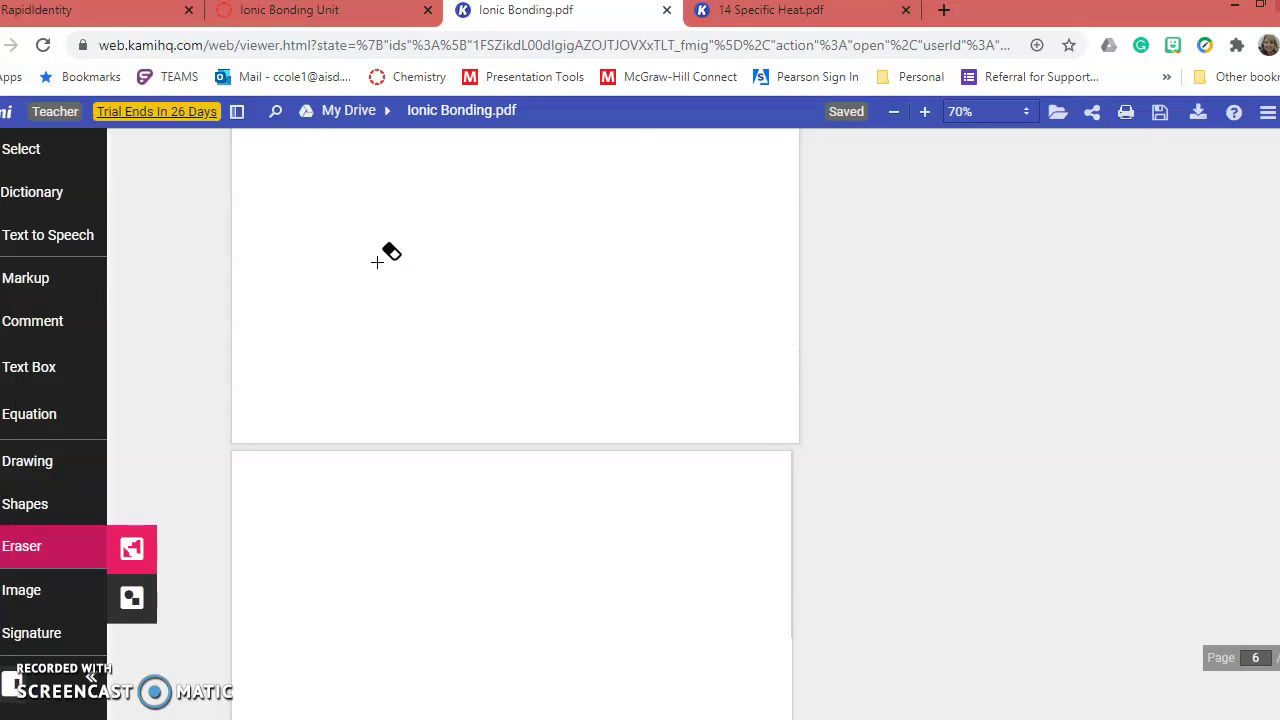
pyautogui.scroll(20, 376, 262)
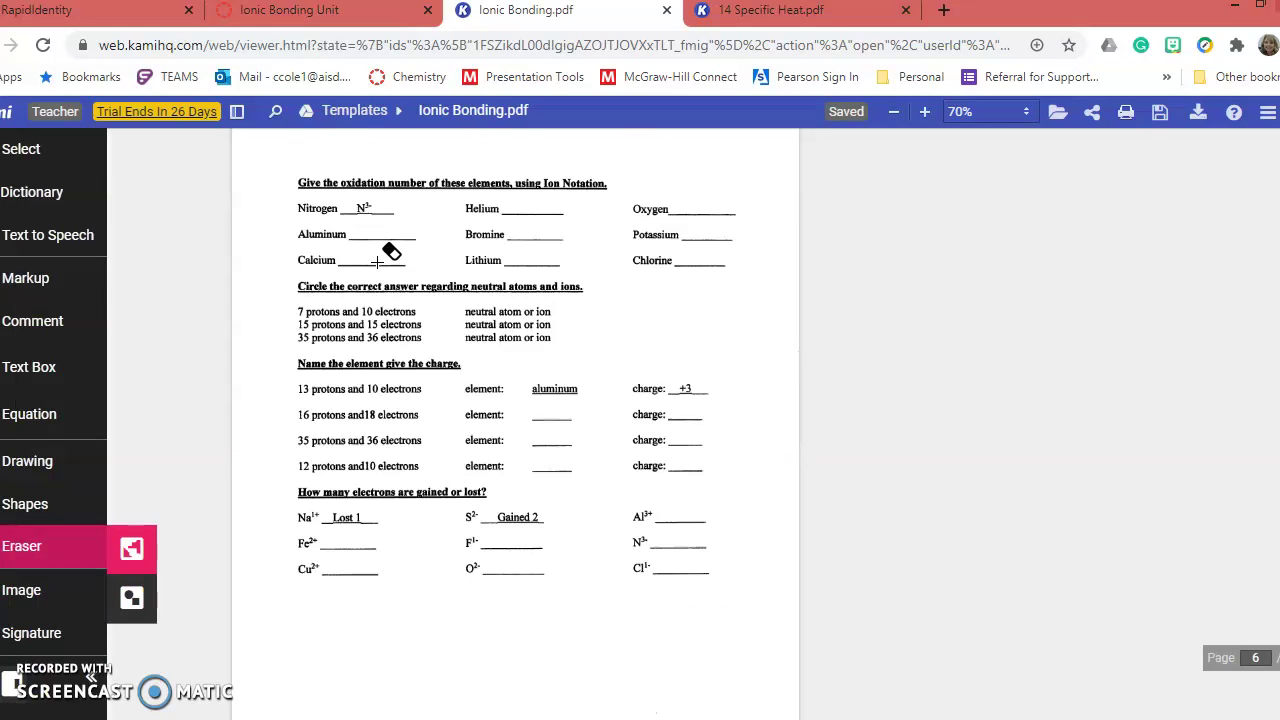
pyautogui.scroll(15, 376, 262)
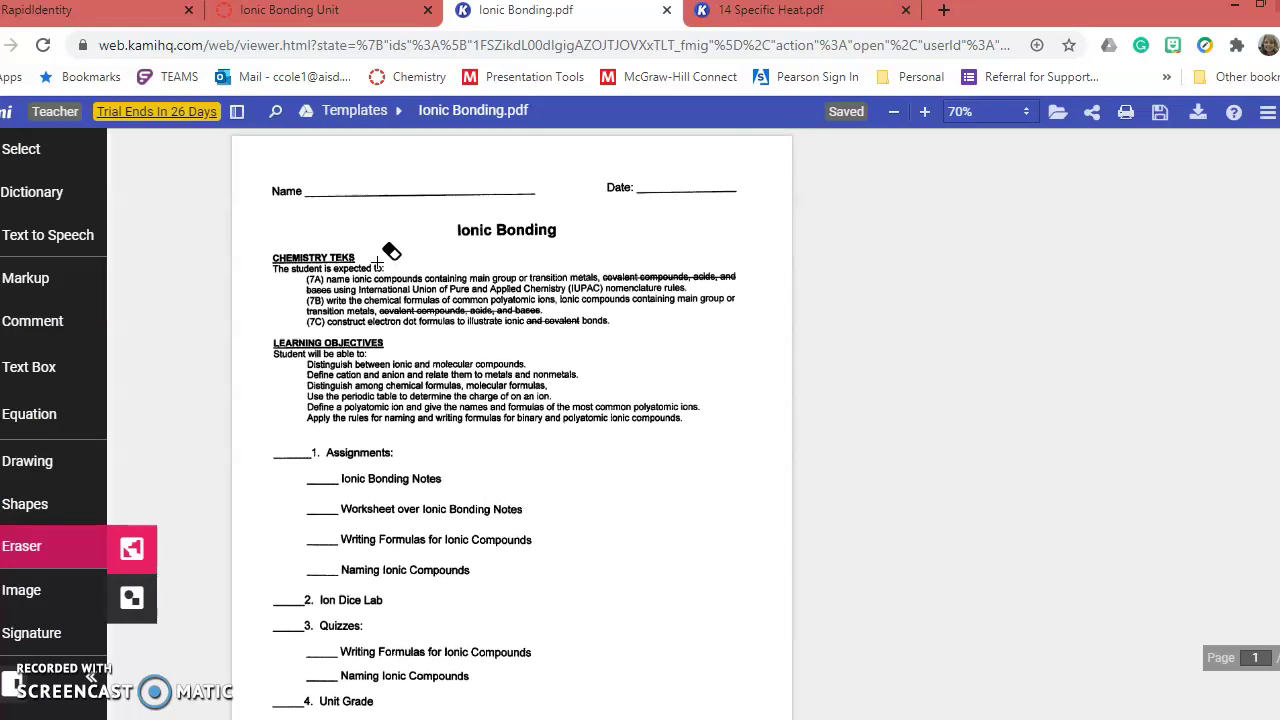
pyautogui.scroll(-2, 378, 262)
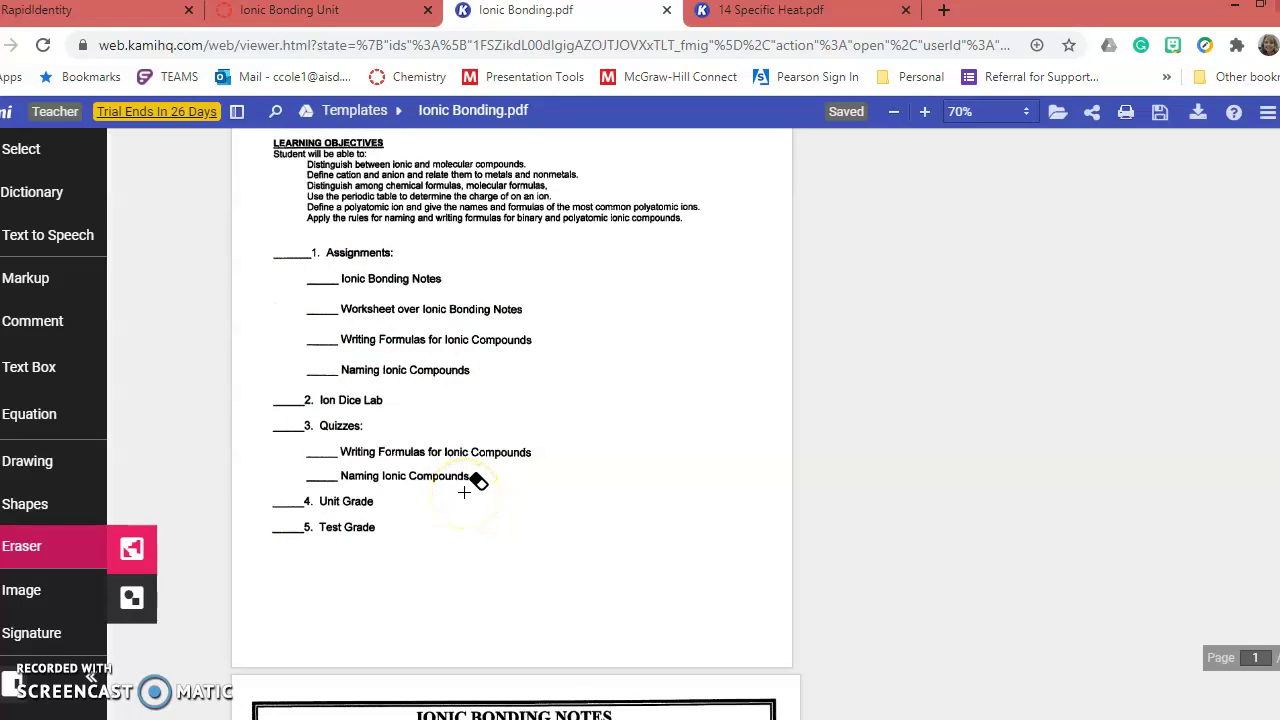
pyautogui.scroll(-6, 464, 491)
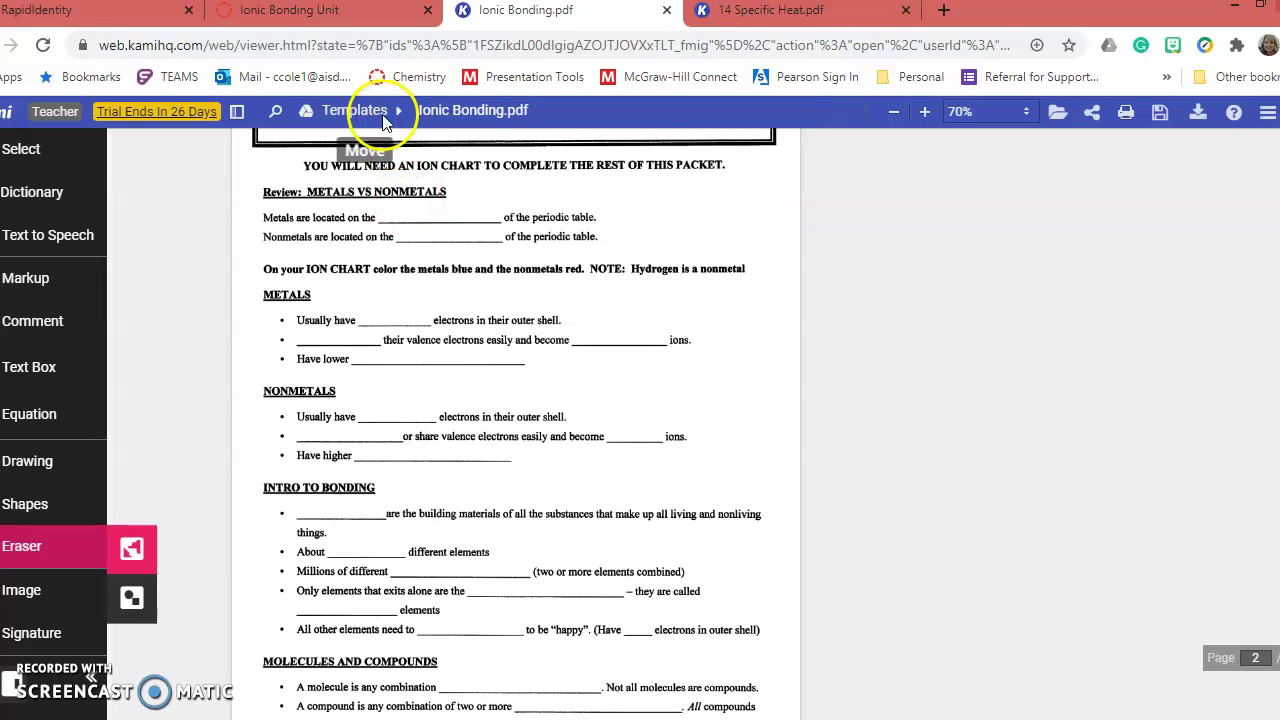
pyautogui.scroll(2, 376, 166)
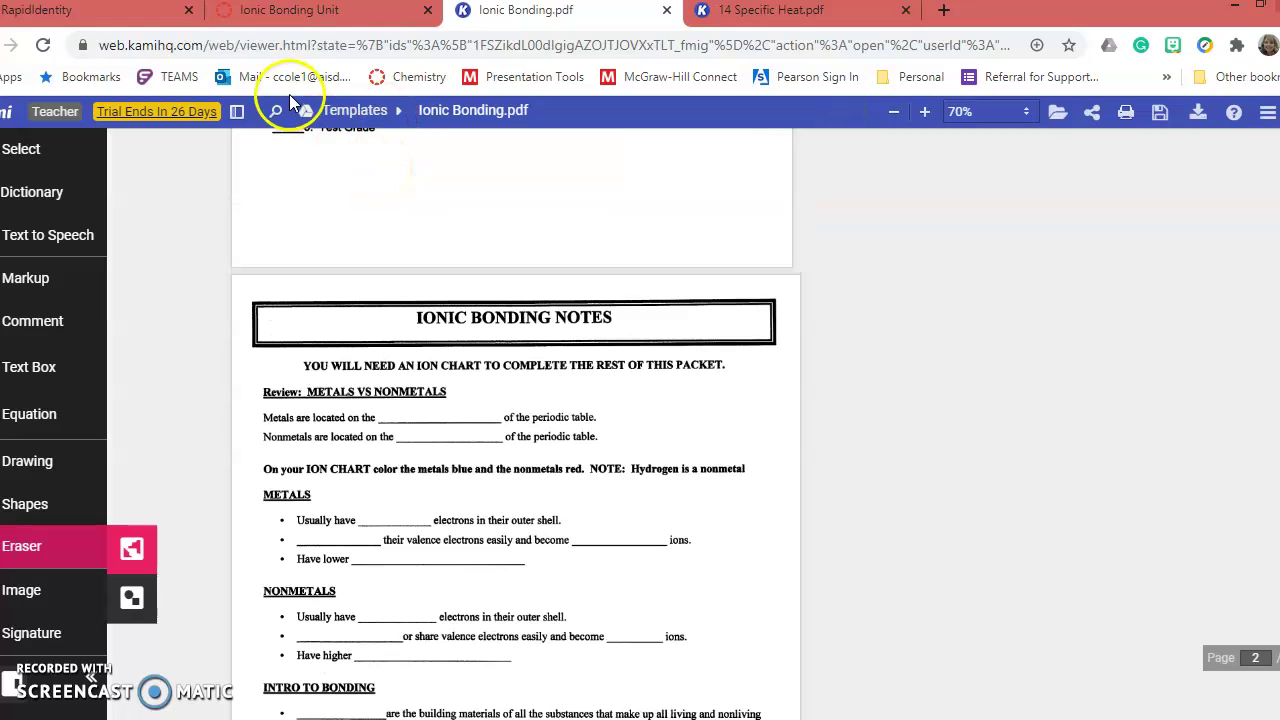
# - Go back to the course modules and open the Ionic Bonding Notes presentation
pyautogui.click(278, 14)
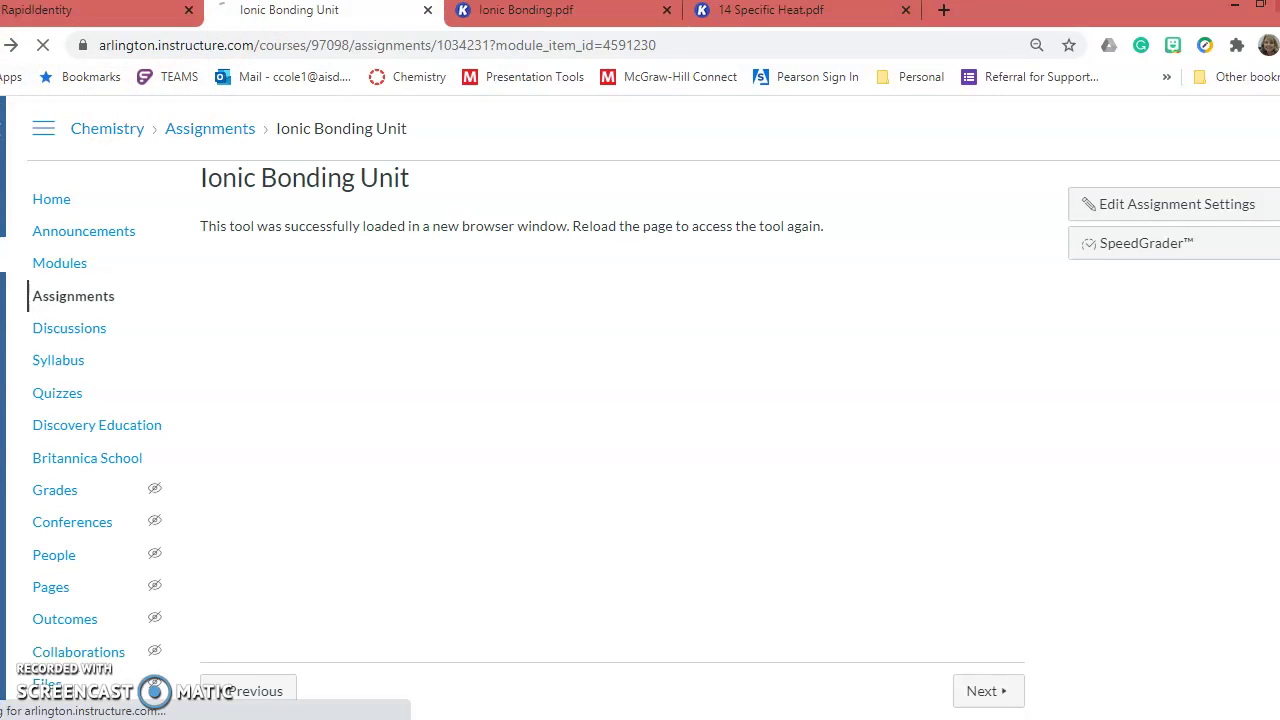
pyautogui.hotkey('alt', 'Left')
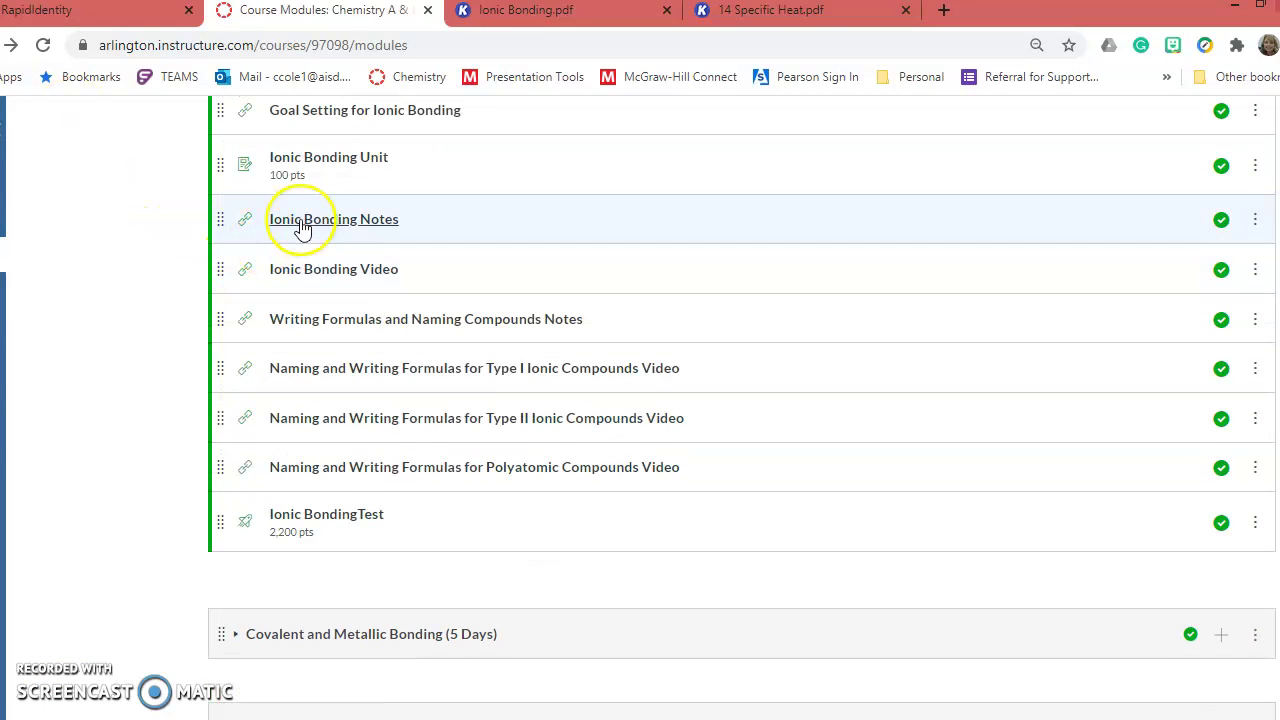
pyautogui.click(309, 227)
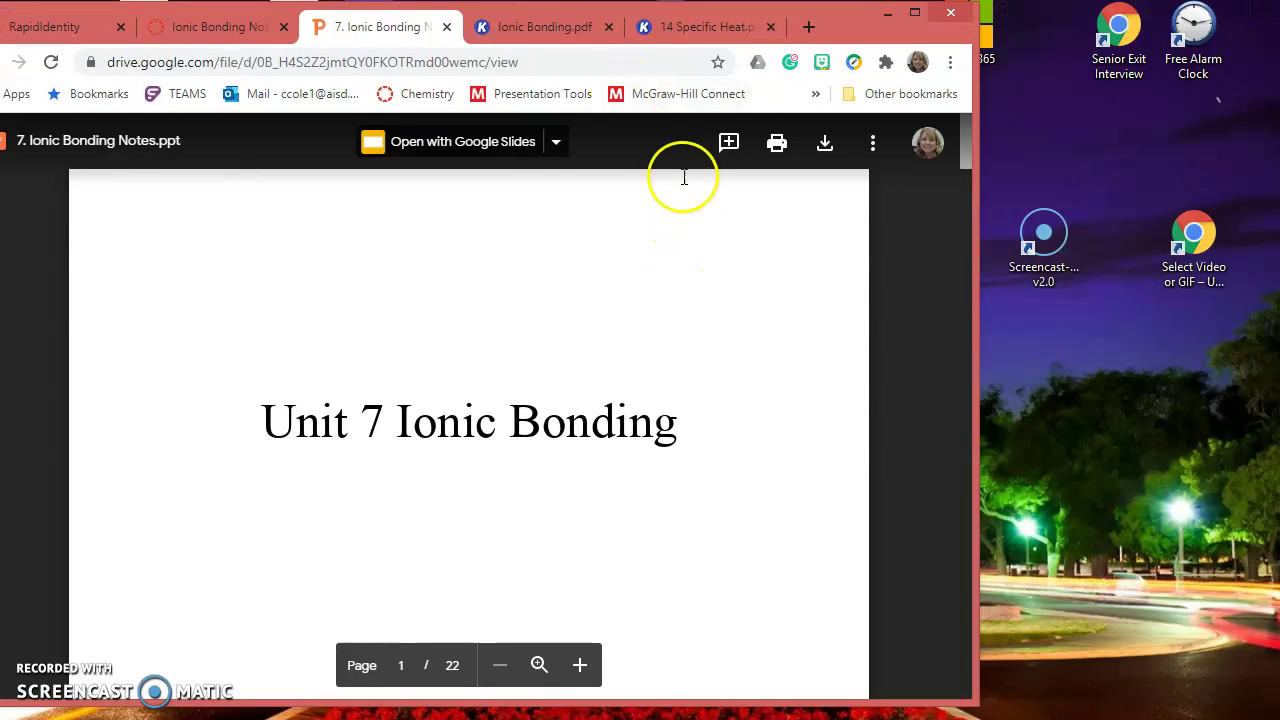
# - Narrow the browser window showing the slides and move Ionic Bonding.pdf into its own window beside it
pyautogui.moveTo(971, 343); pyautogui.dragTo(657, 360)
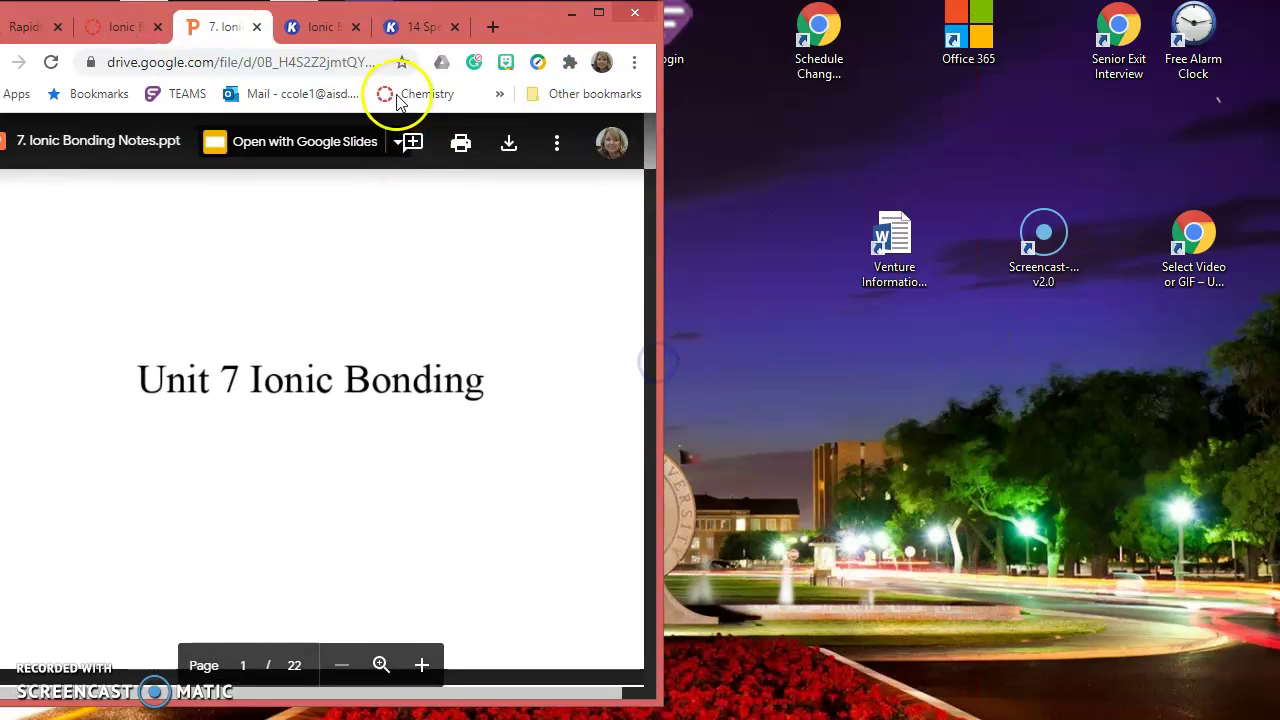
pyautogui.click(340, 28)
pyautogui.moveTo(340, 28); pyautogui.dragTo(1124, 16)
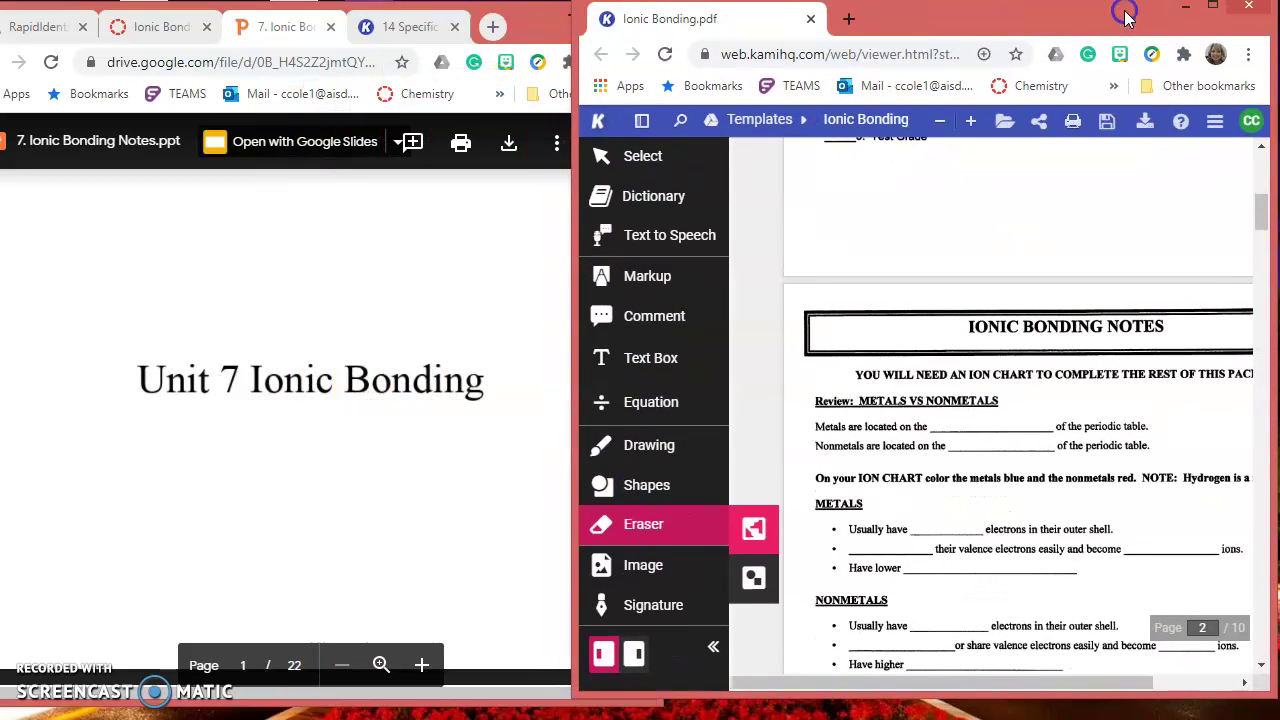
# - Bring up the Metals VS Nonmetals slide with the colored periodic table in the Ionic Bonding Notes presentation
pyautogui.click(367, 249)
pyautogui.scroll(-5, 367, 249)
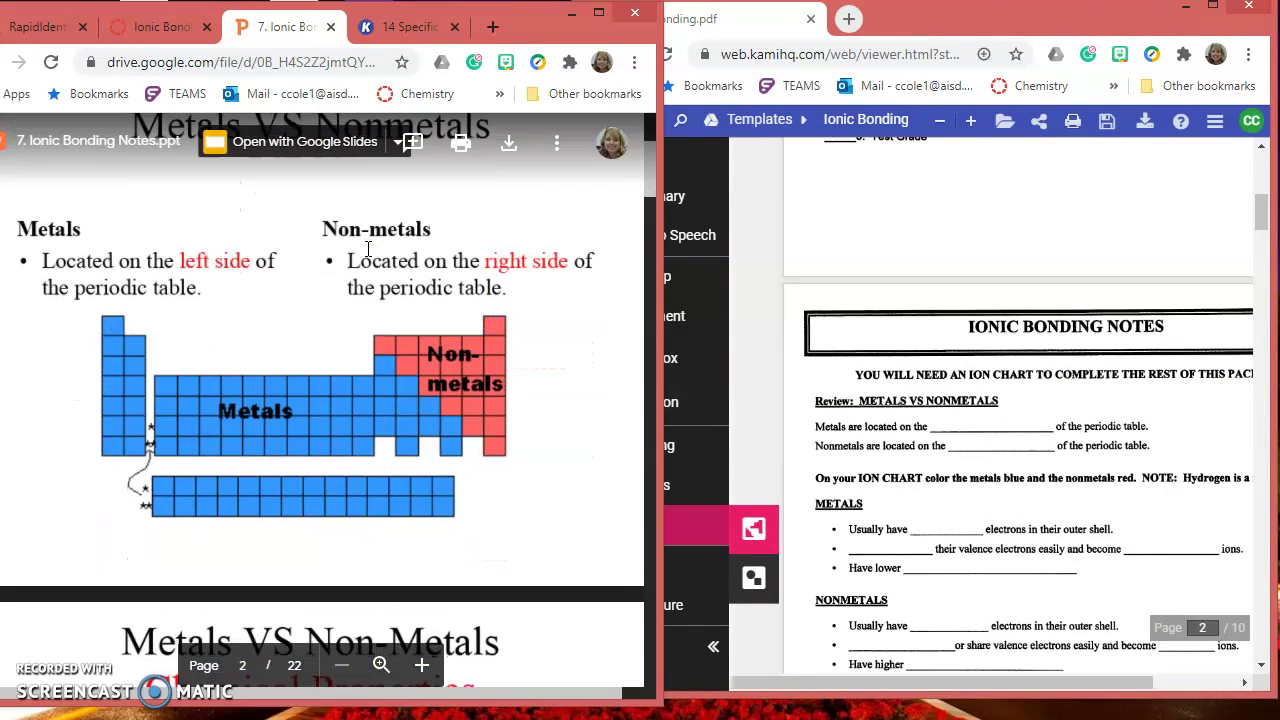
pyautogui.scroll(2, 367, 249)
pyautogui.scroll(-1, 367, 249)
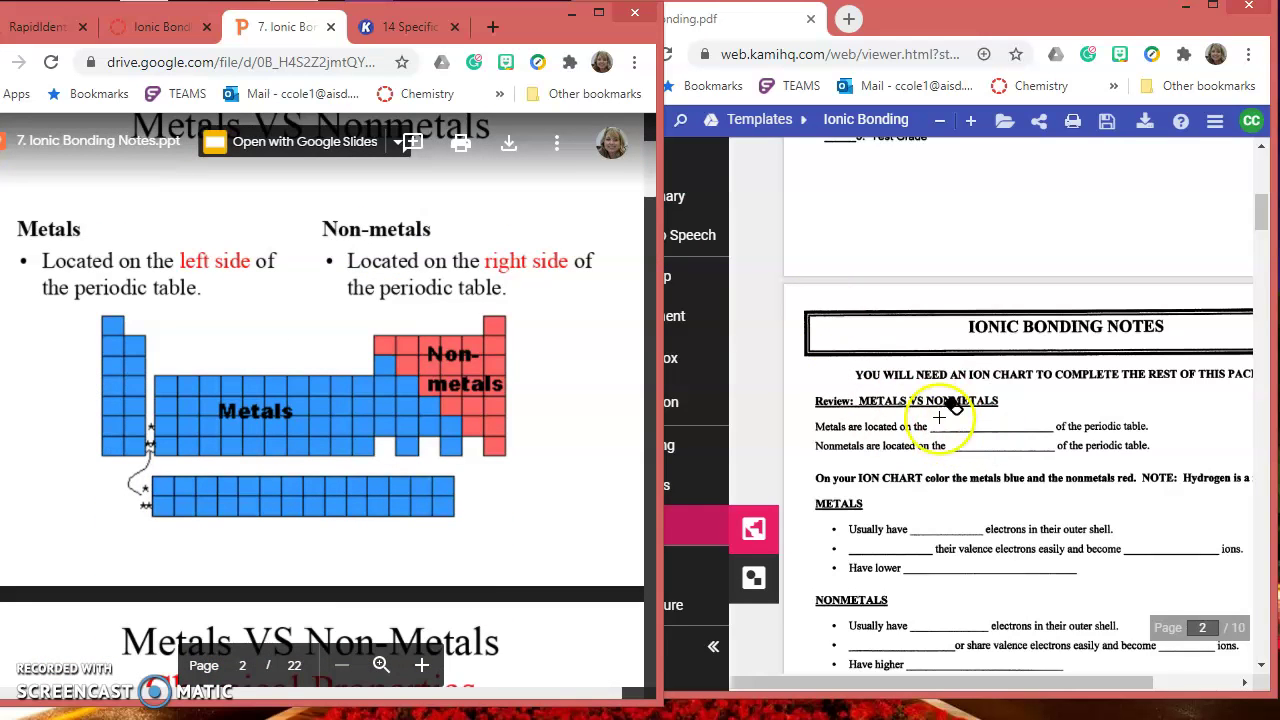
# - Place a text box on the blank for where metals are located in the Ionic Bonding Notes packet
pyautogui.click(755, 428)
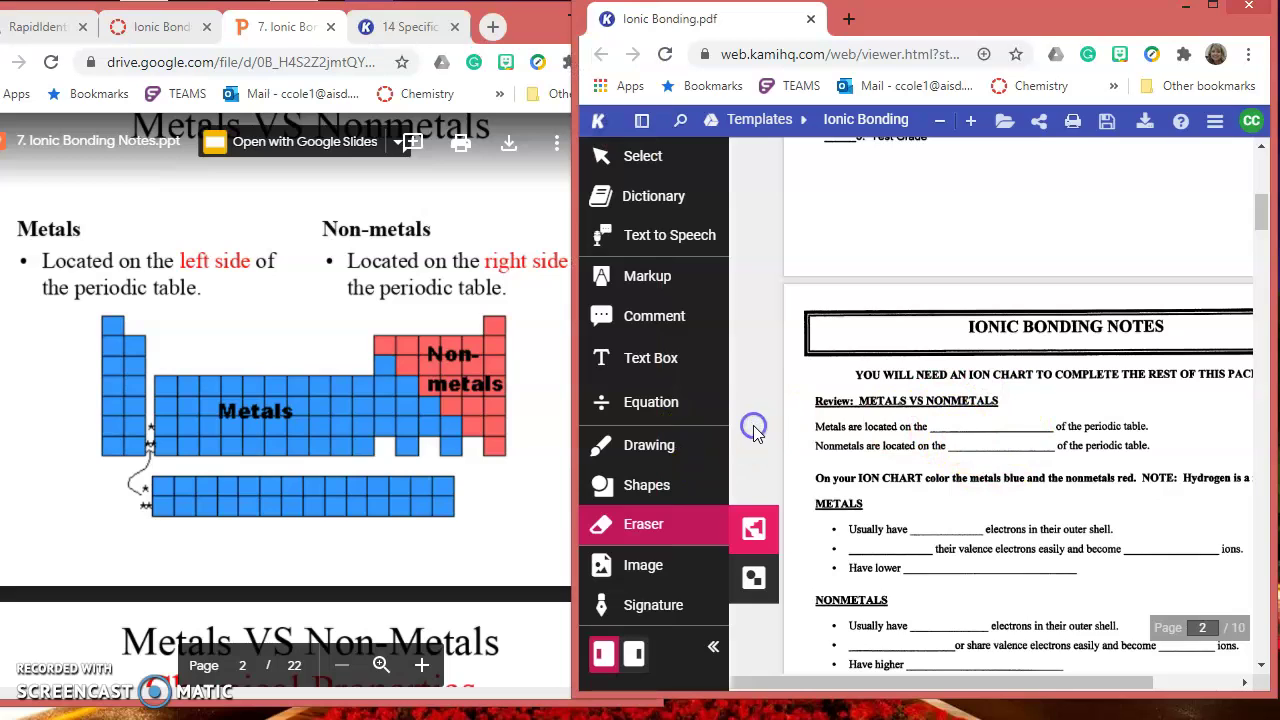
pyautogui.click(662, 362)
pyautogui.click(967, 422)
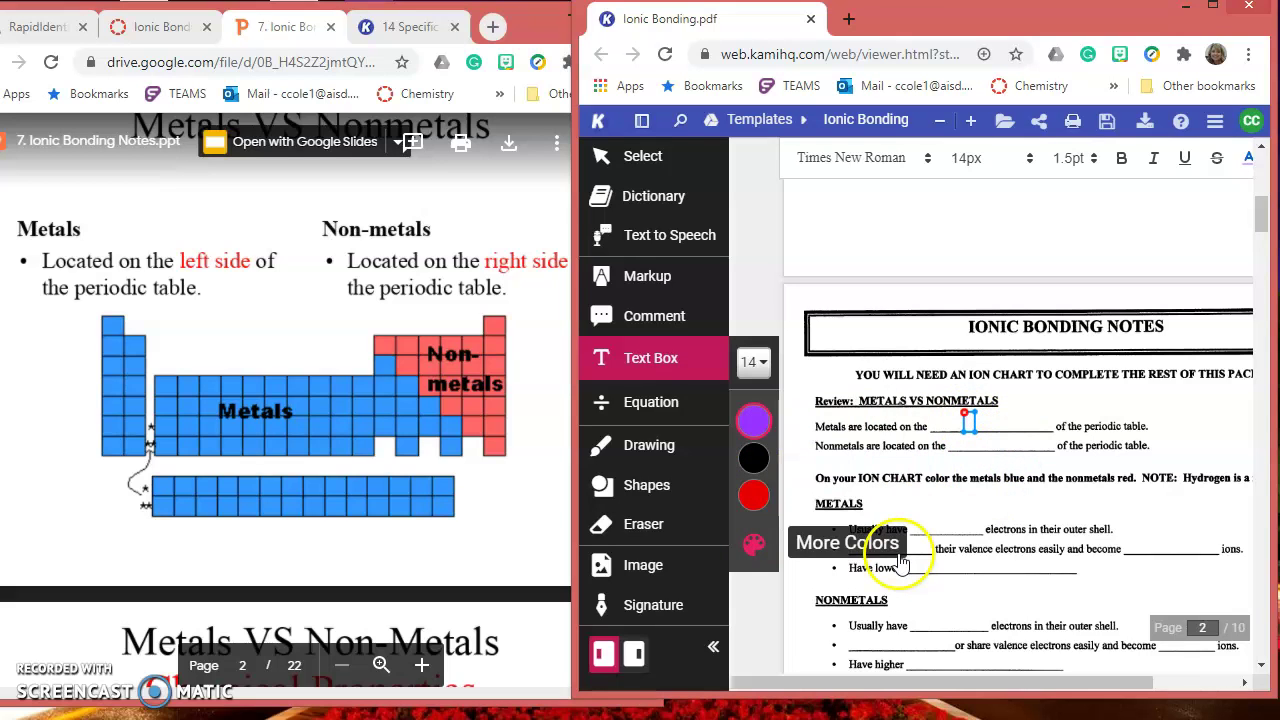
# - Try a black freehand stroke on the blank for where metals are located, and erase it
pyautogui.click(624, 440)
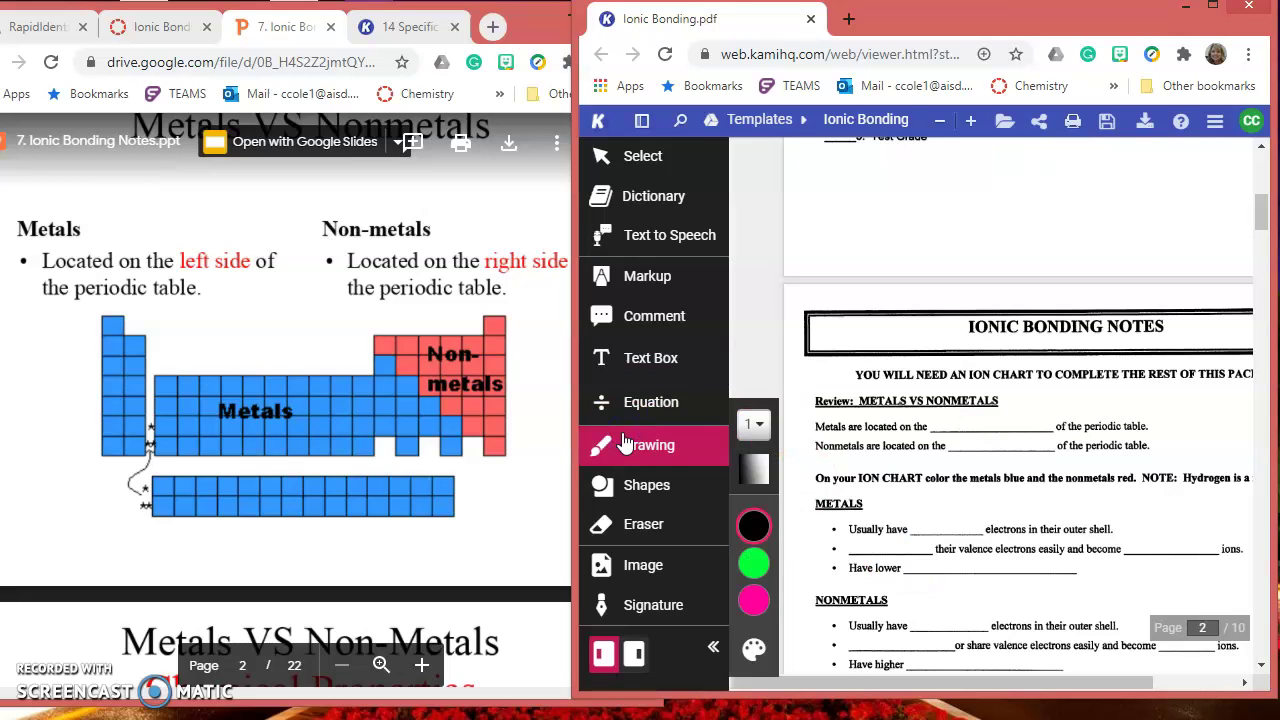
pyautogui.moveTo(958, 420); pyautogui.dragTo(942, 419)
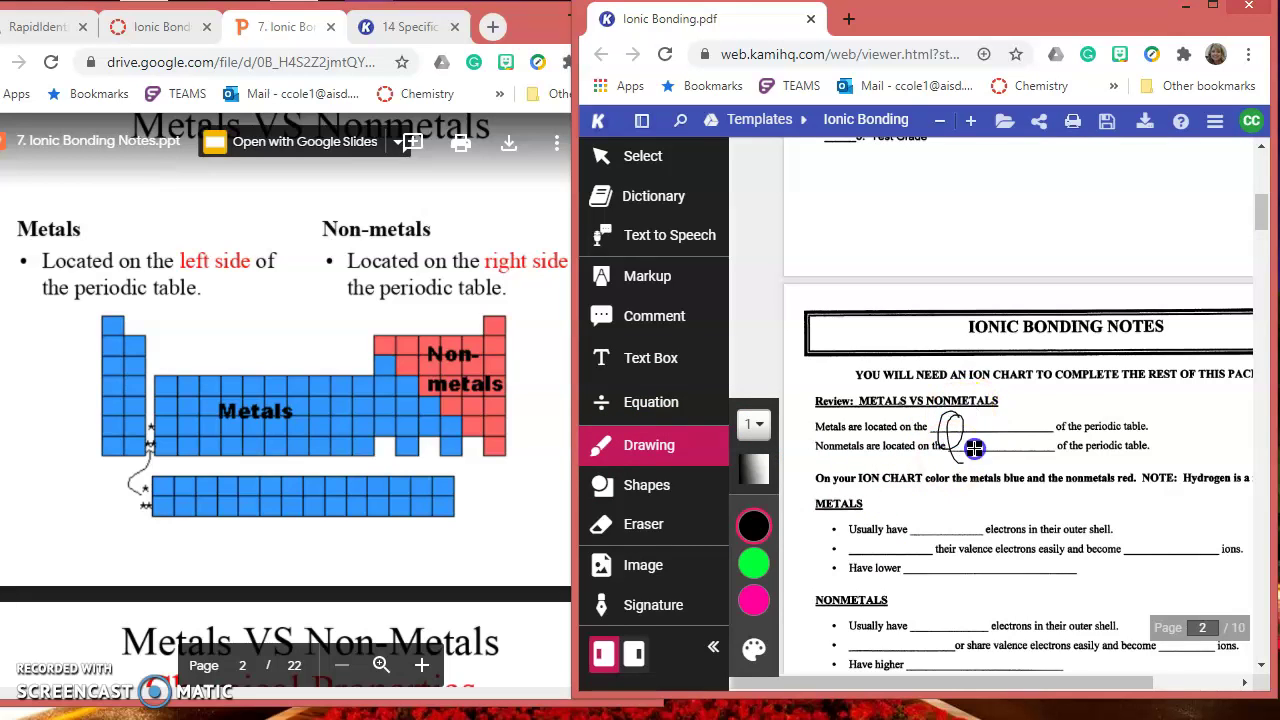
pyautogui.click(626, 524)
pyautogui.moveTo(930, 405)
pyautogui.mouseDown()
pyautogui.moveTo(991, 406)
pyautogui.moveTo(1027, 457)
pyautogui.mouseUp()
# - Go to Worksheet Over Ionic Bonding Notes #1 on page 5 of the packet and show its full width
pyautogui.scroll(-12, 1026, 441)
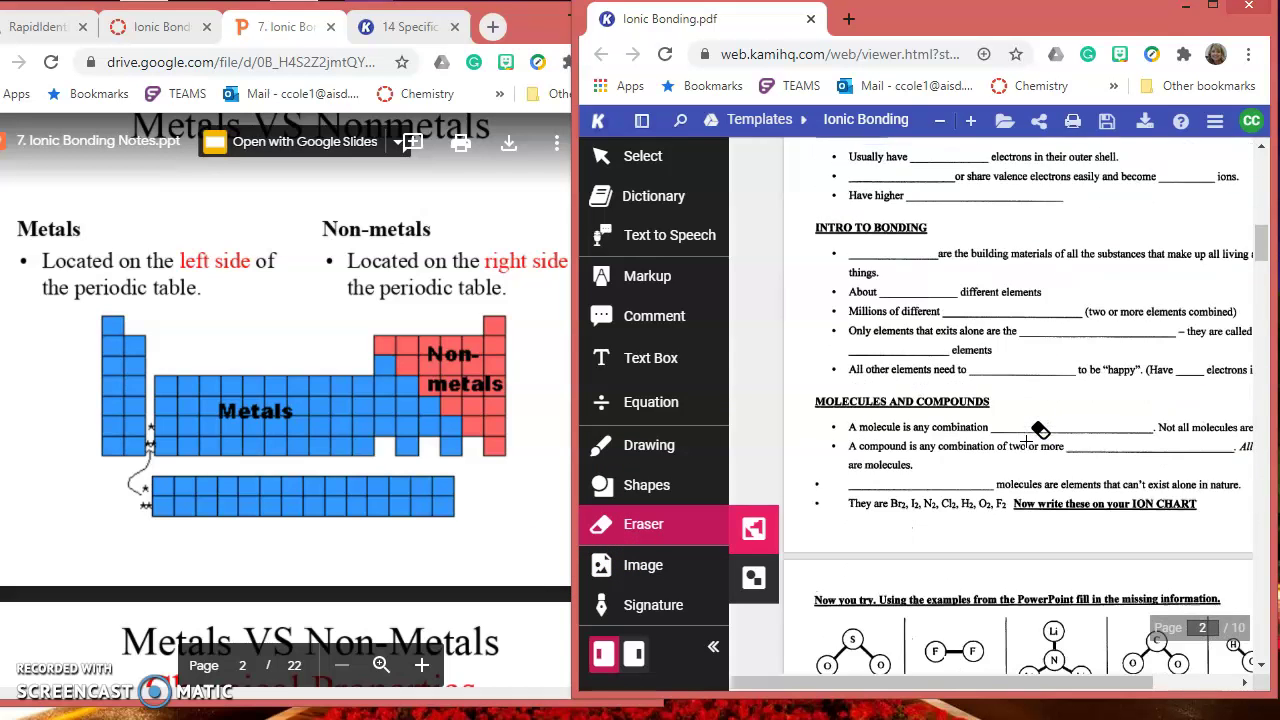
pyautogui.scroll(-20, 1040, 430)
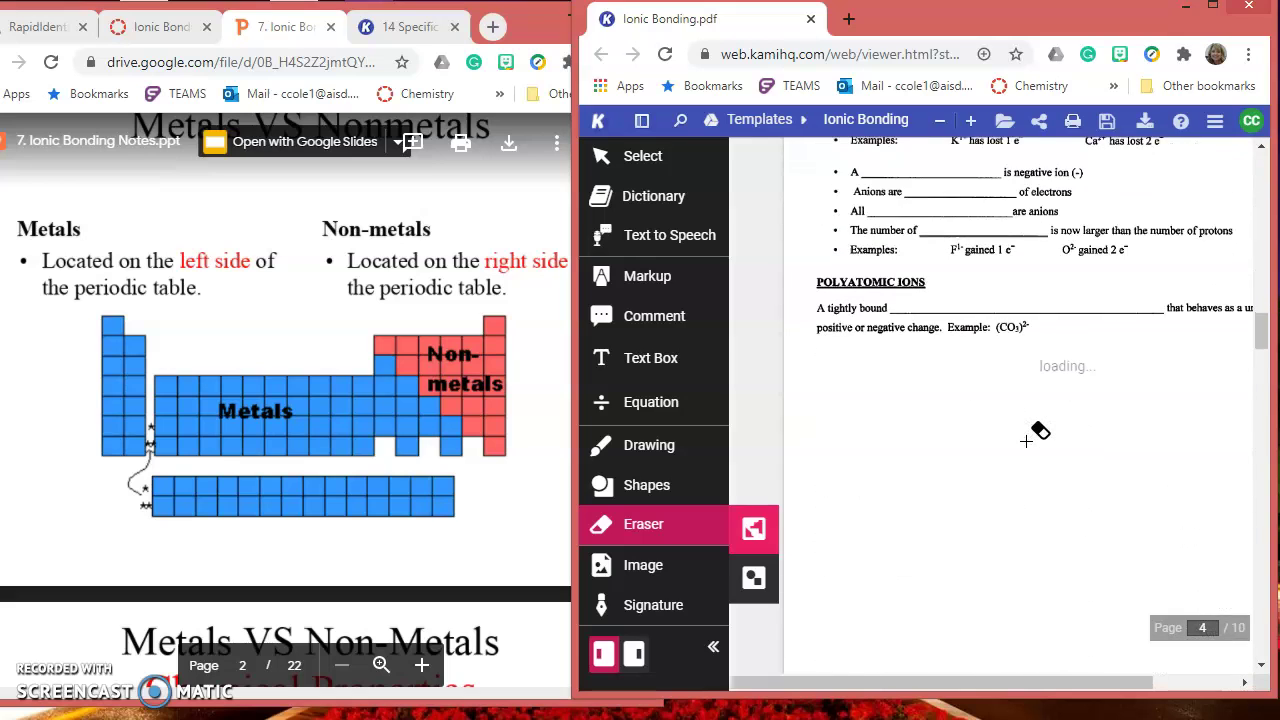
pyautogui.scroll(-4, 1040, 430)
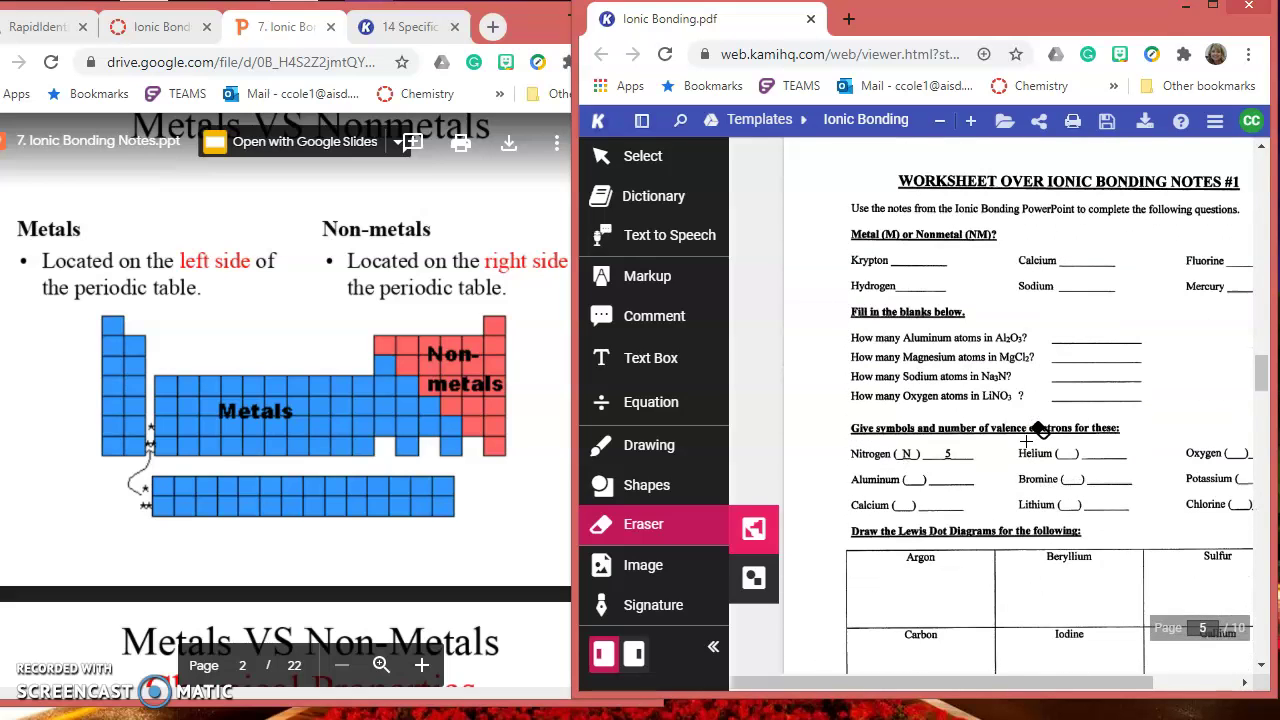
pyautogui.moveTo(971, 684); pyautogui.dragTo(1020, 686)
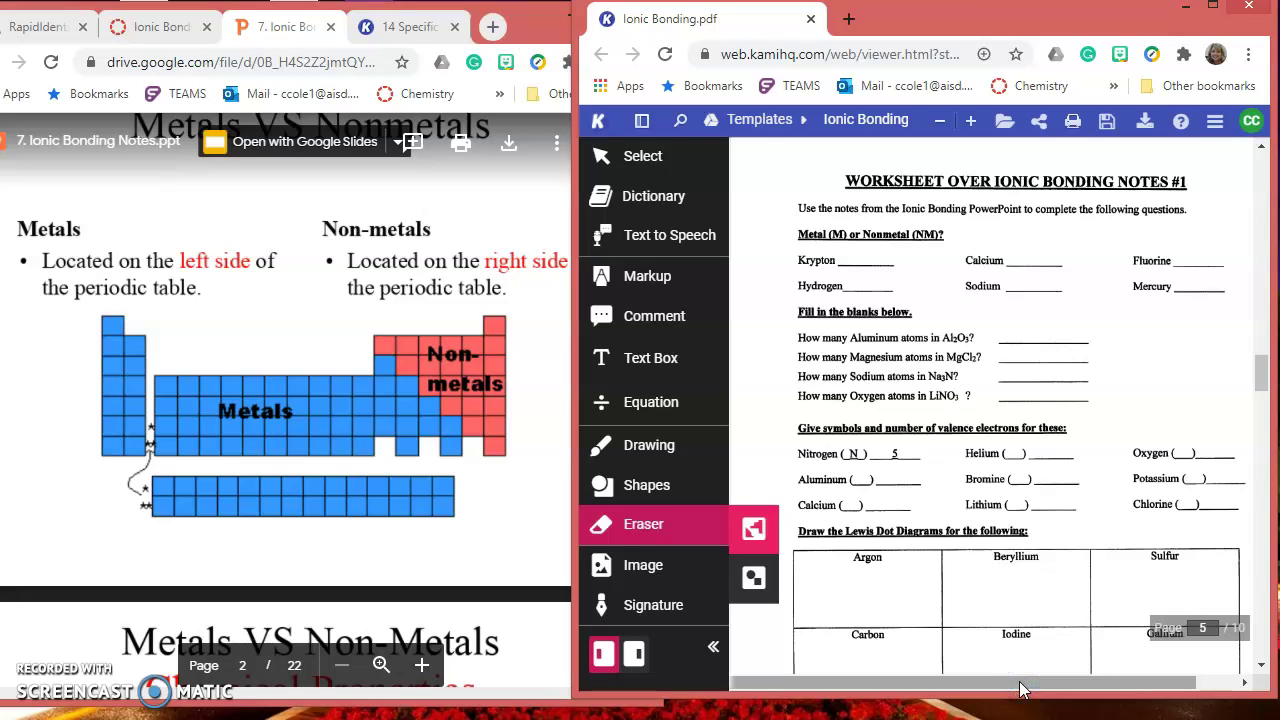
# - Return to the Unit 7 Ionic Bonding title slide of the notes presentation
pyautogui.click(378, 285)
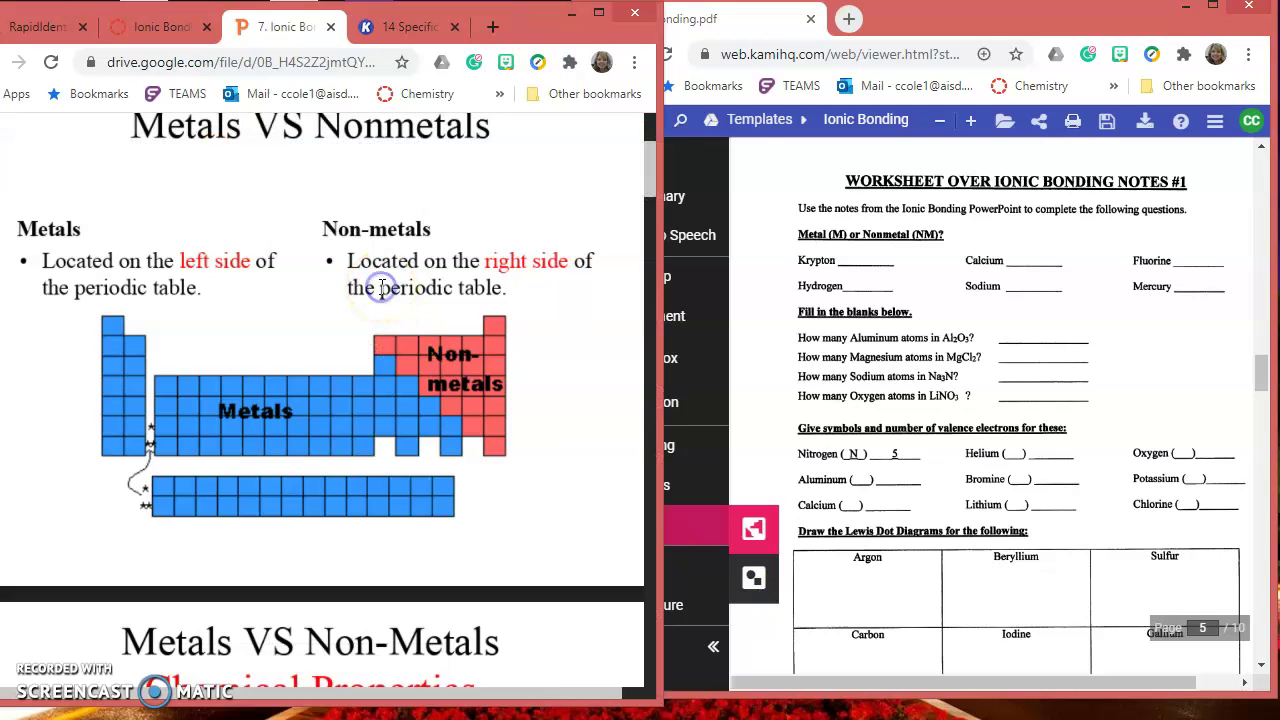
pyautogui.click(266, 212)
pyautogui.scroll(5, 266, 208)
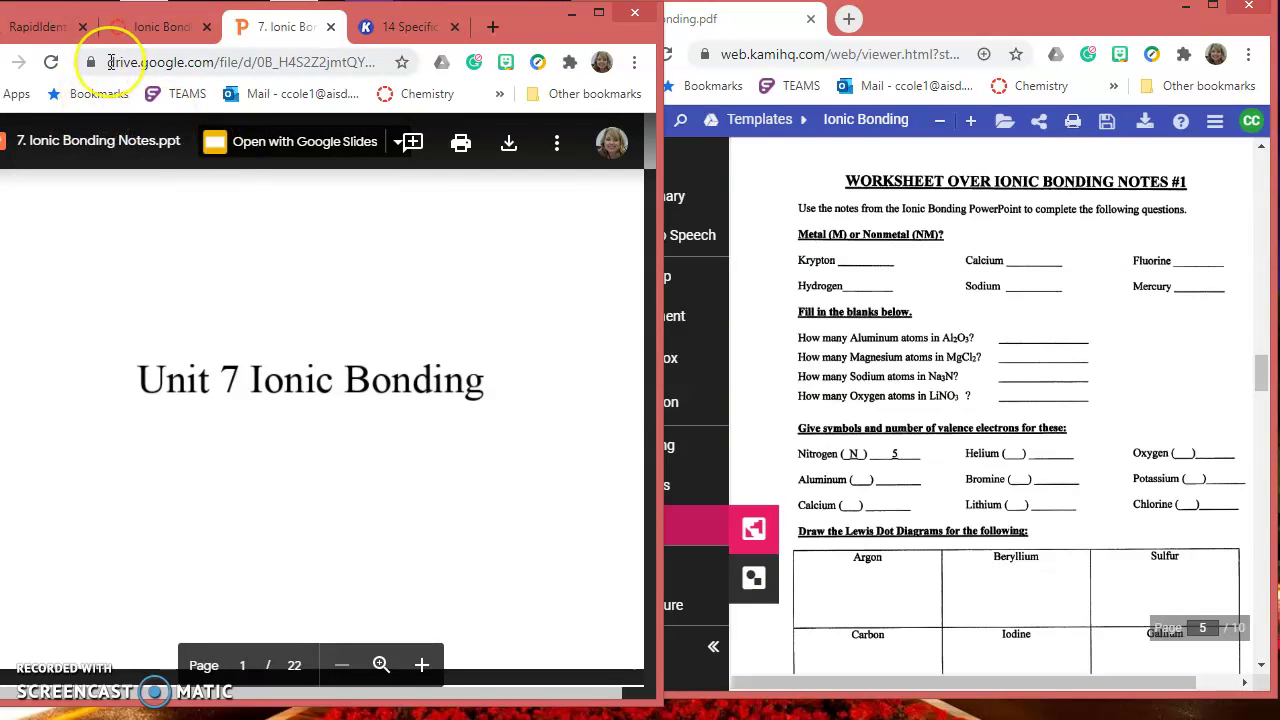
# - Switch to the Canvas course page, move the window fully onto the screen, and return to Course Modules: Chemistry A & B
pyautogui.click(160, 26)
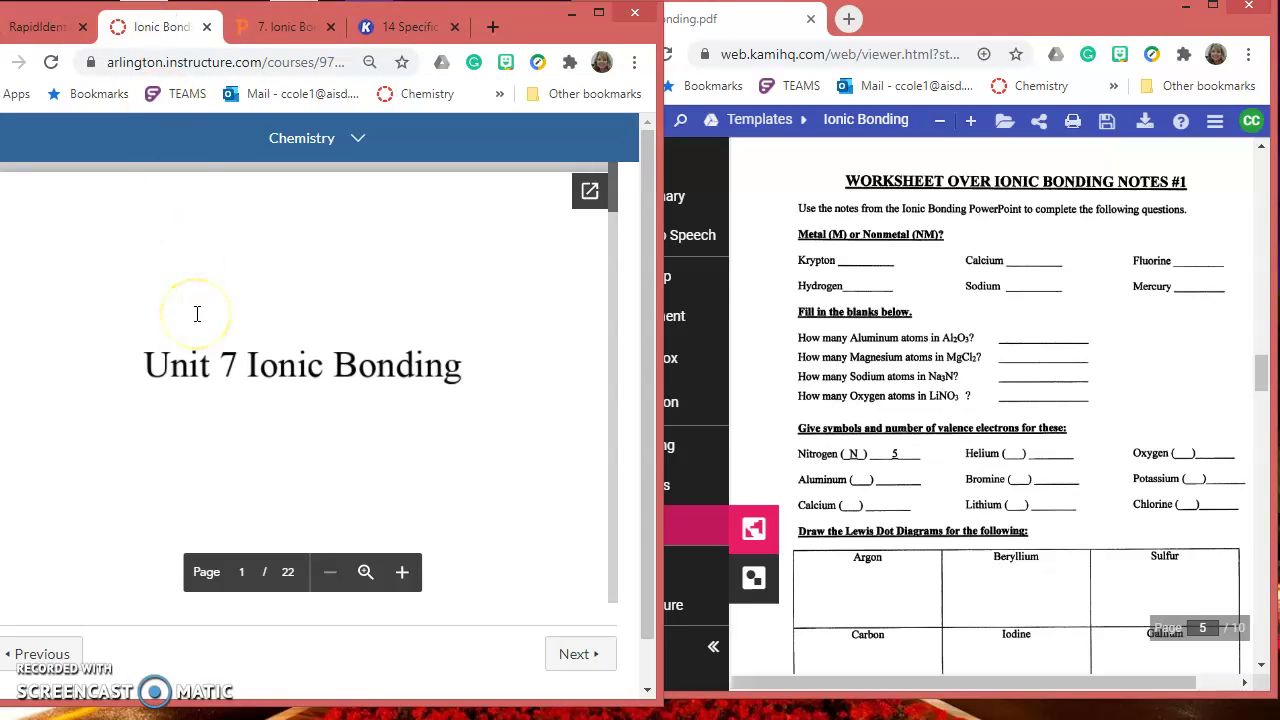
pyautogui.scroll(-2, 197, 314)
pyautogui.scroll(2, 197, 314)
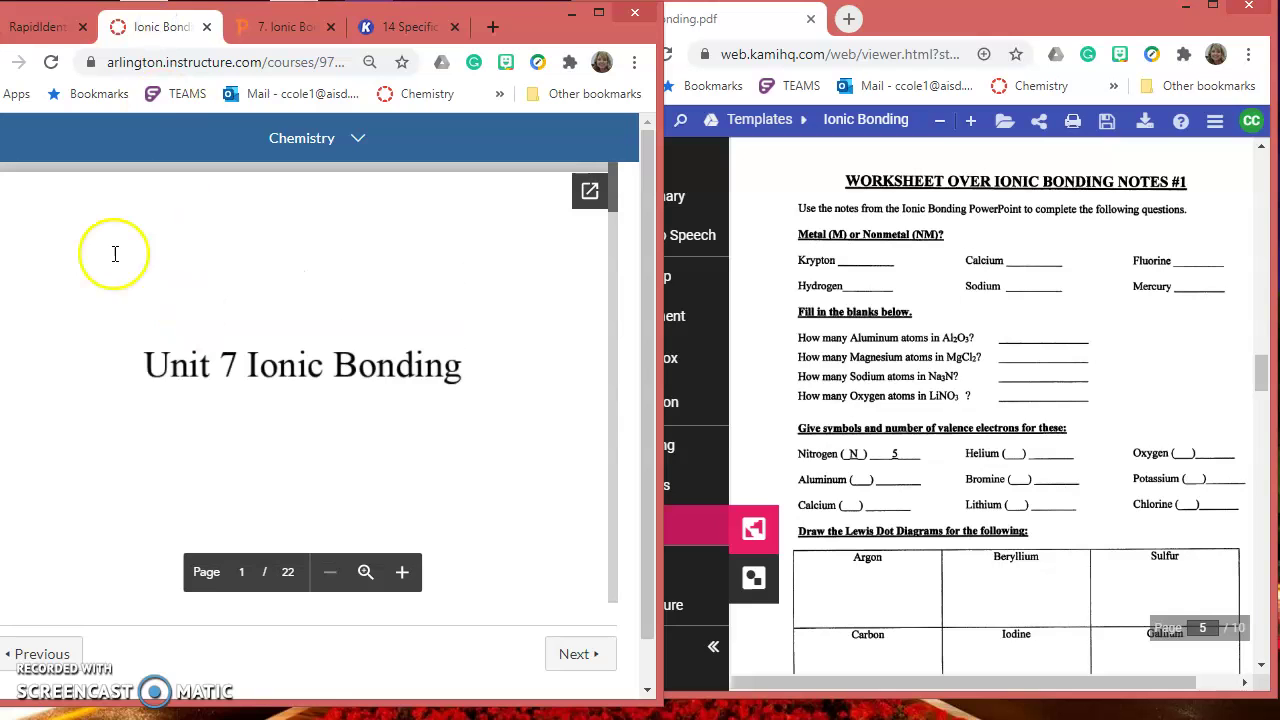
pyautogui.moveTo(55, 24); pyautogui.dragTo(121, 28)
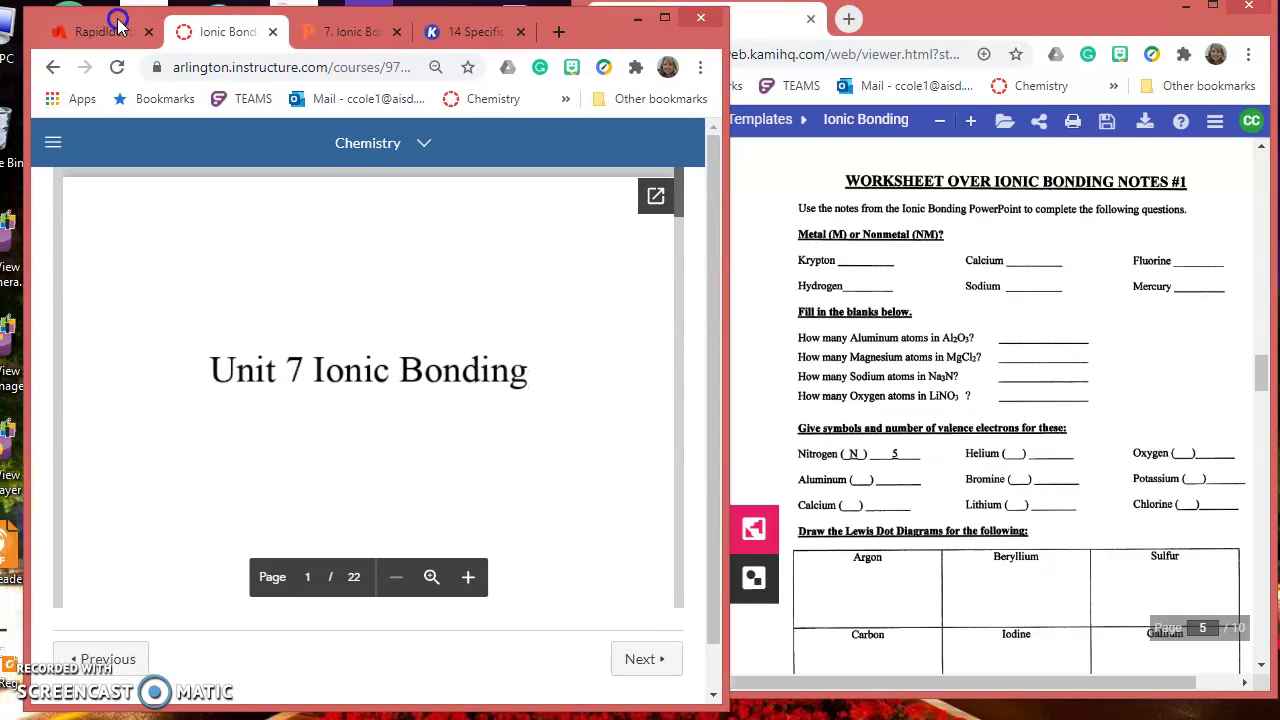
pyautogui.rightClick(54, 72)
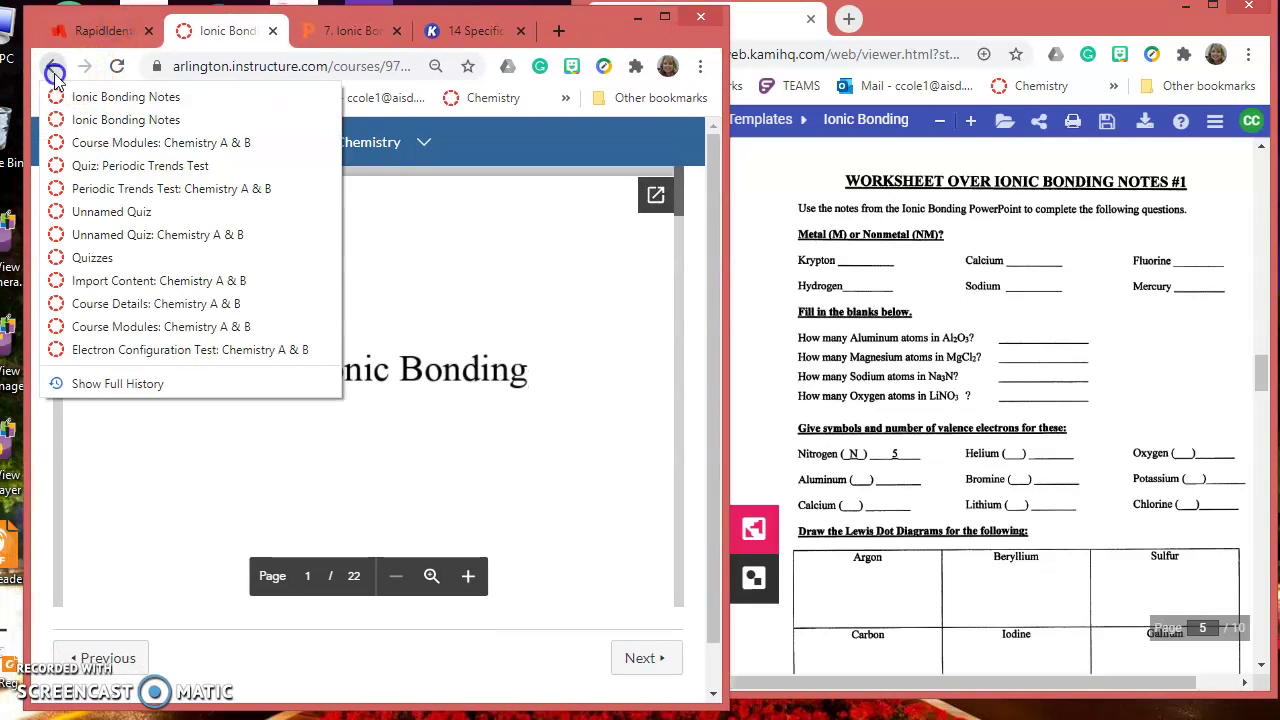
pyautogui.click(77, 140)
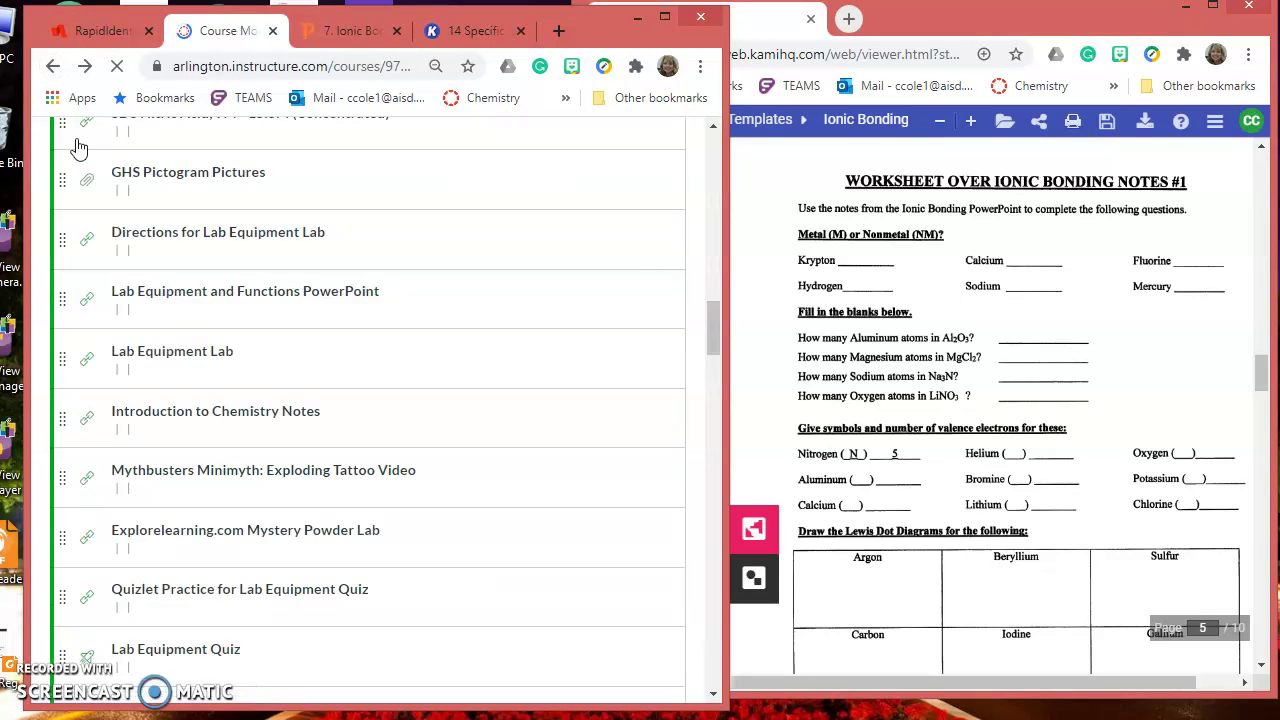
# - Expand the Chemistry Resources module and open the Periodic Table
pyautogui.scroll(5, 245, 425)
pyautogui.scroll(10, 245, 425)
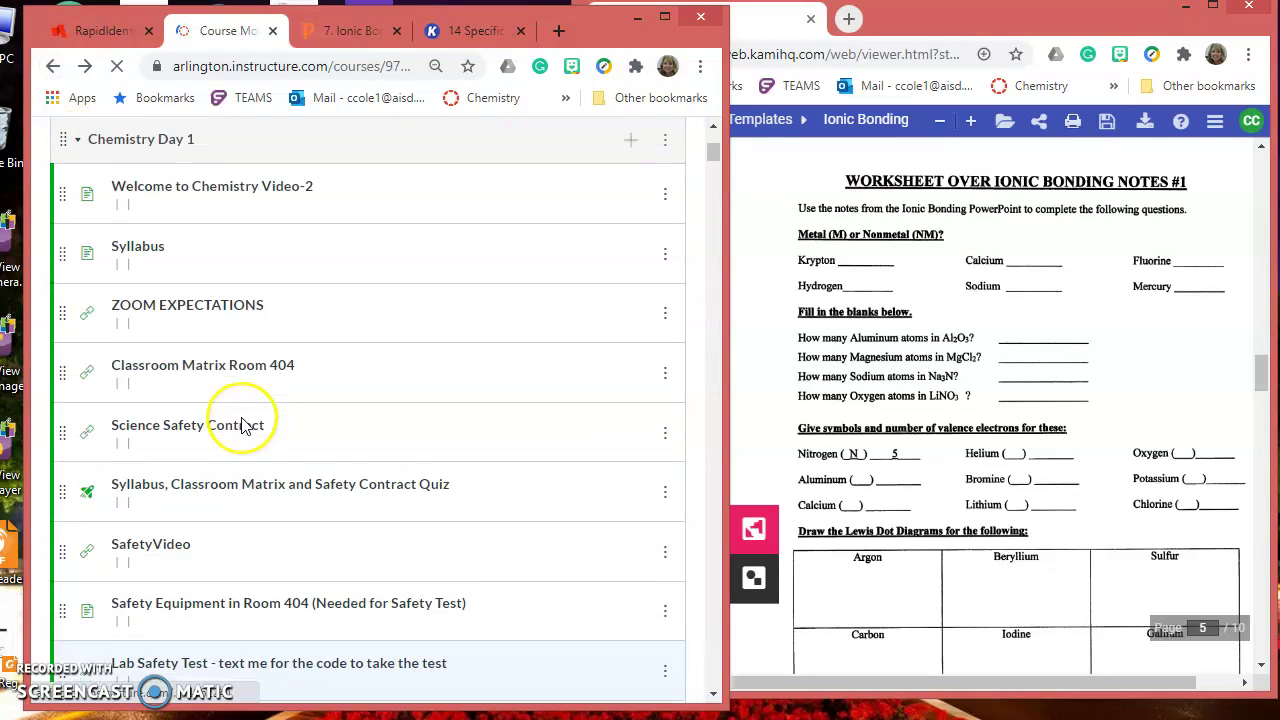
pyautogui.scroll(-9, 245, 425)
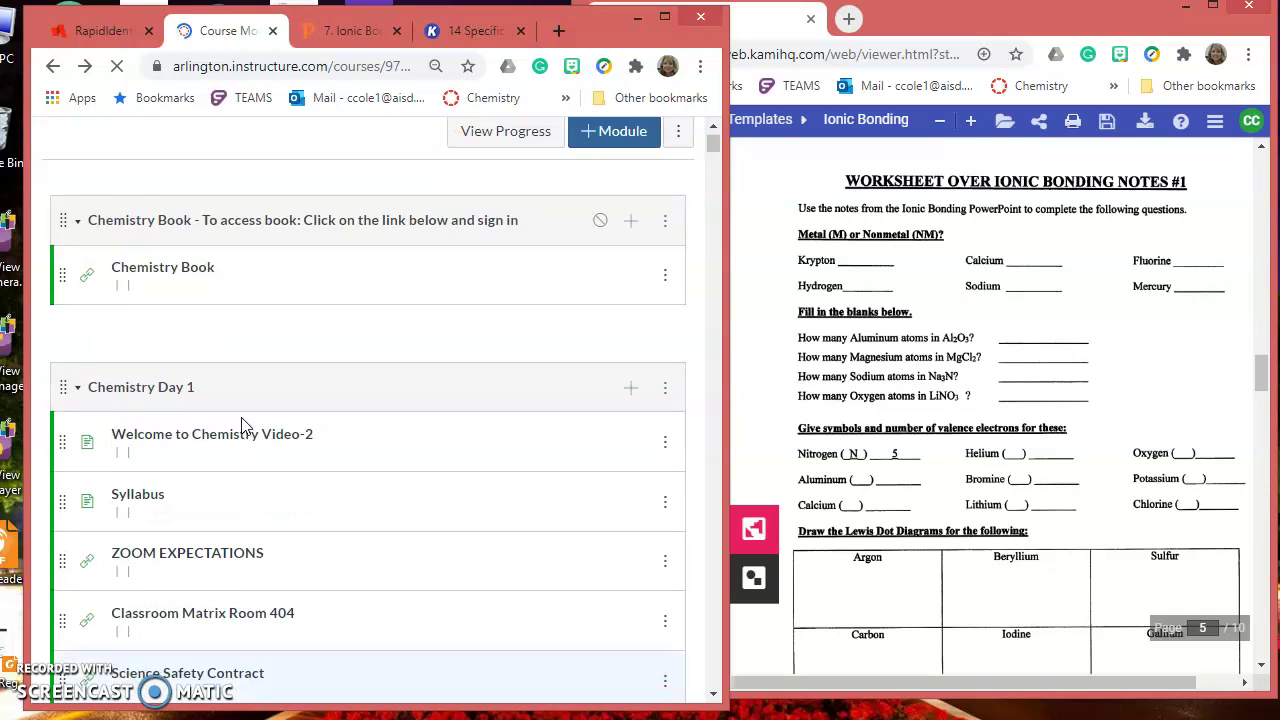
pyautogui.scroll(-5, 245, 425)
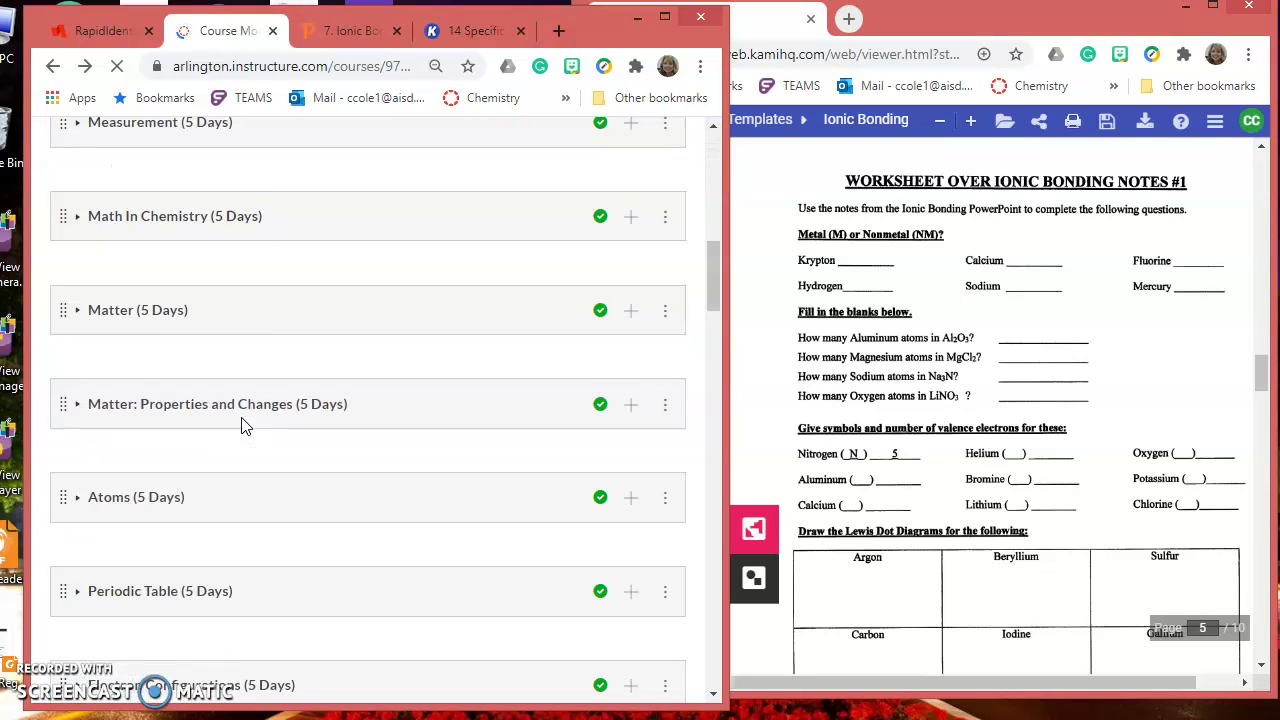
pyautogui.scroll(3, 245, 425)
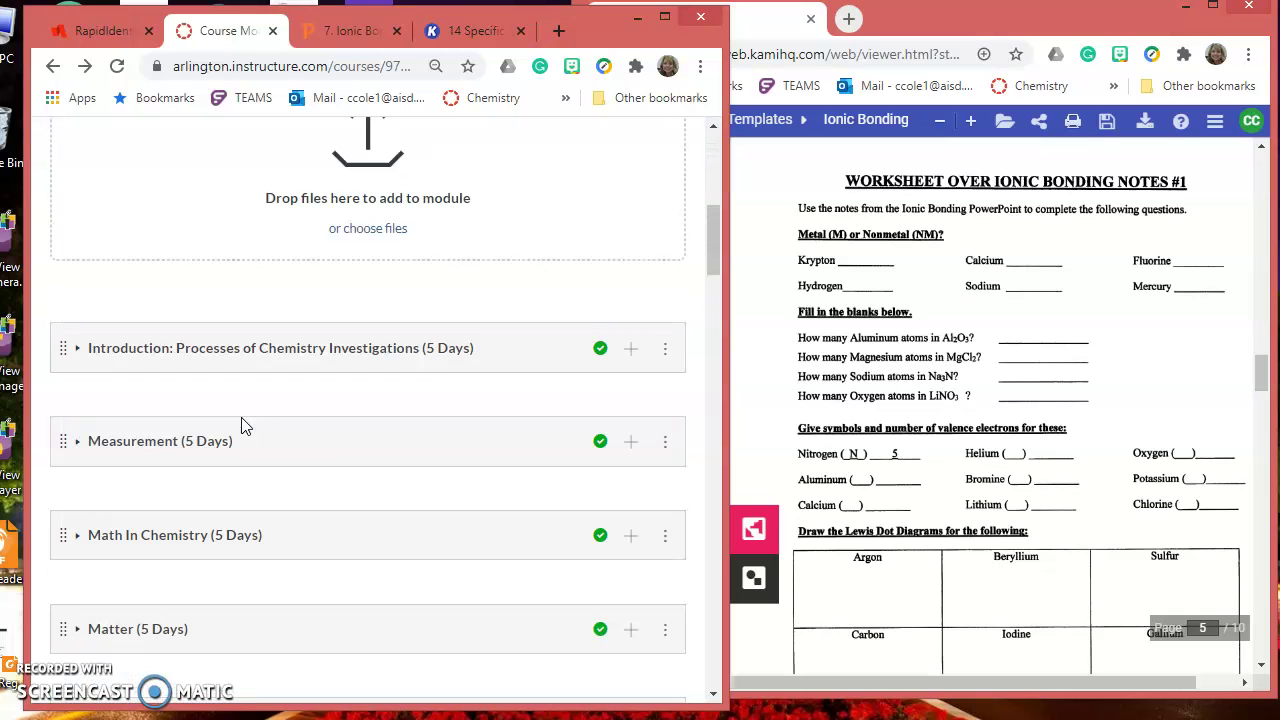
pyautogui.scroll(5, 245, 425)
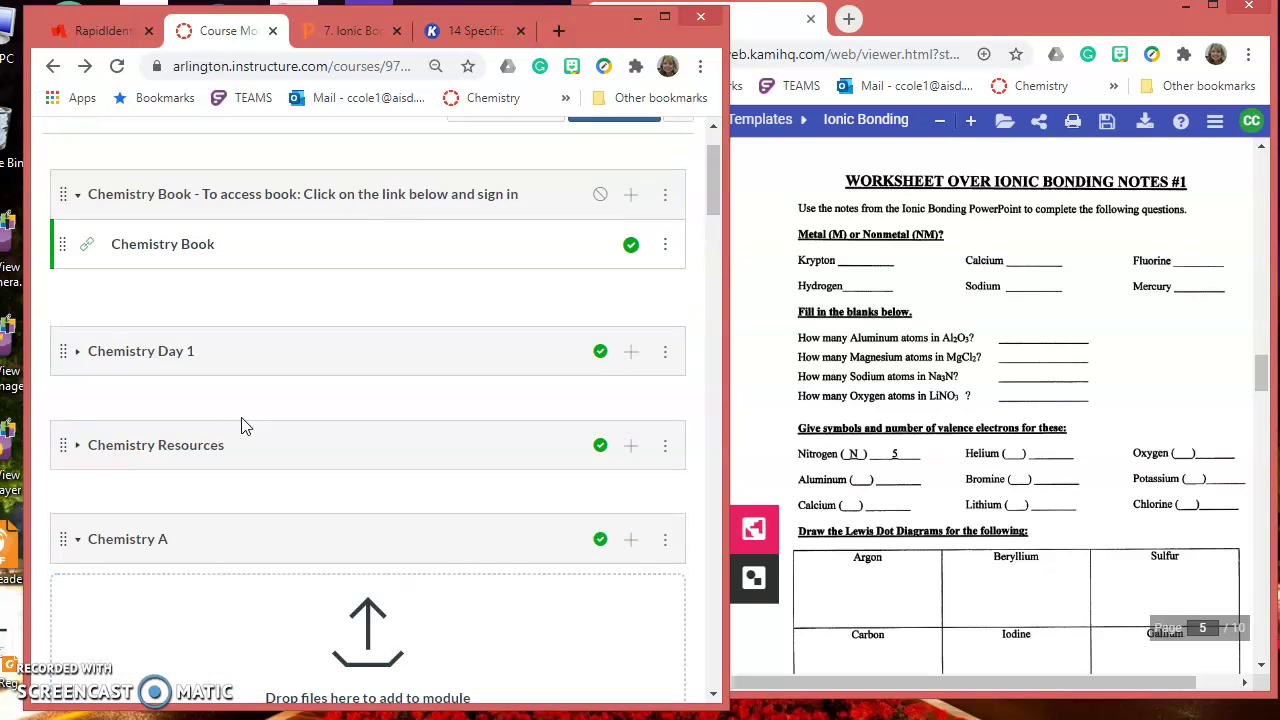
pyautogui.click(117, 447)
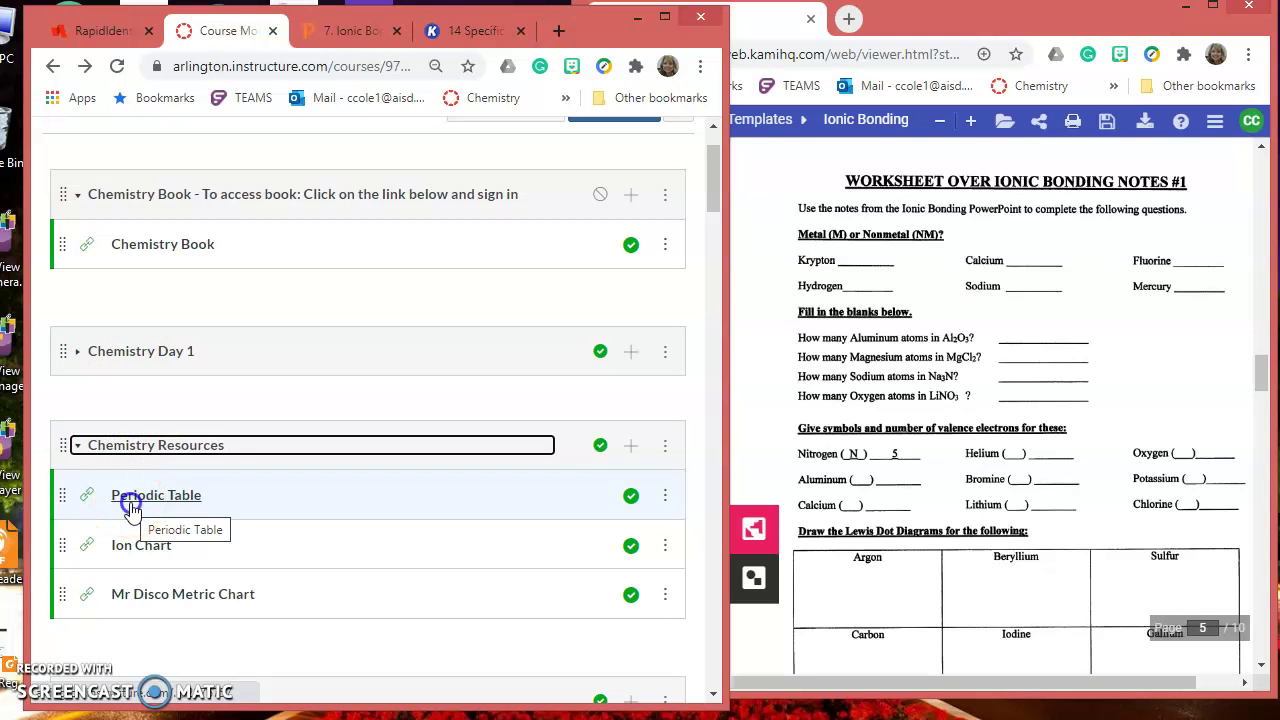
pyautogui.click(131, 507)
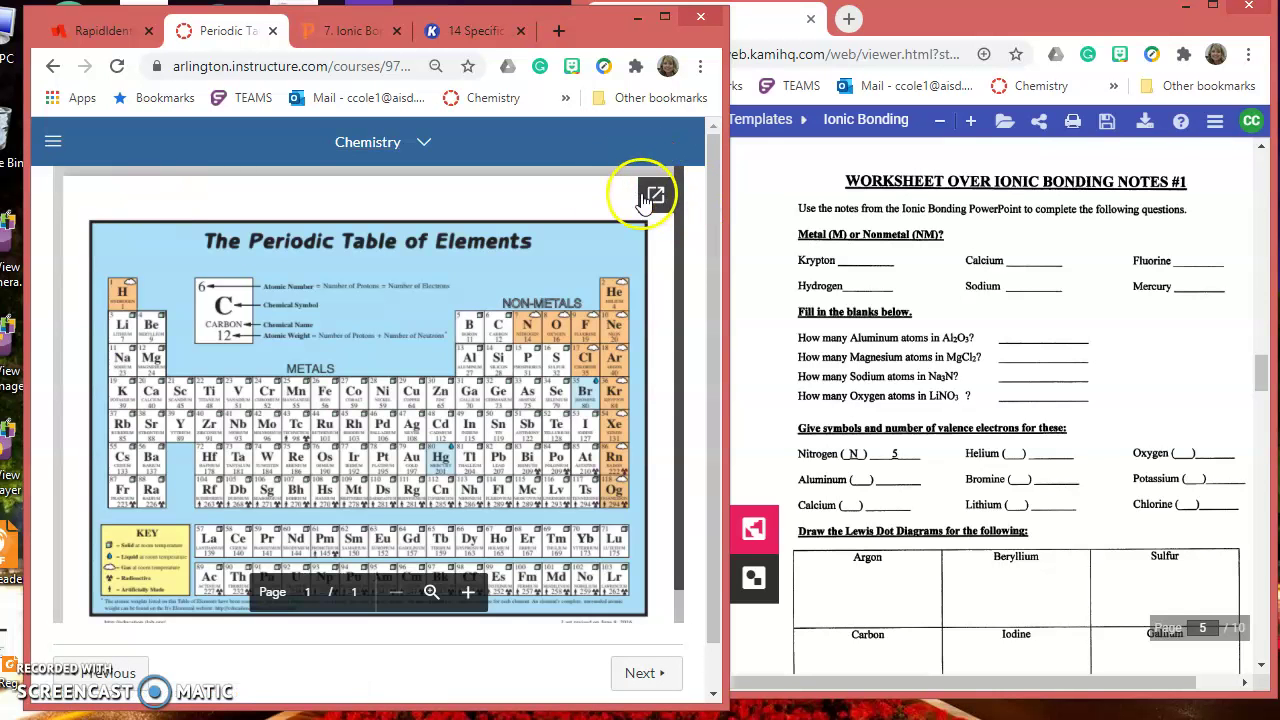
# - Return from the Periodic Table to the course modules and bring the Chemistry Resources module into view
pyautogui.click(52, 66)
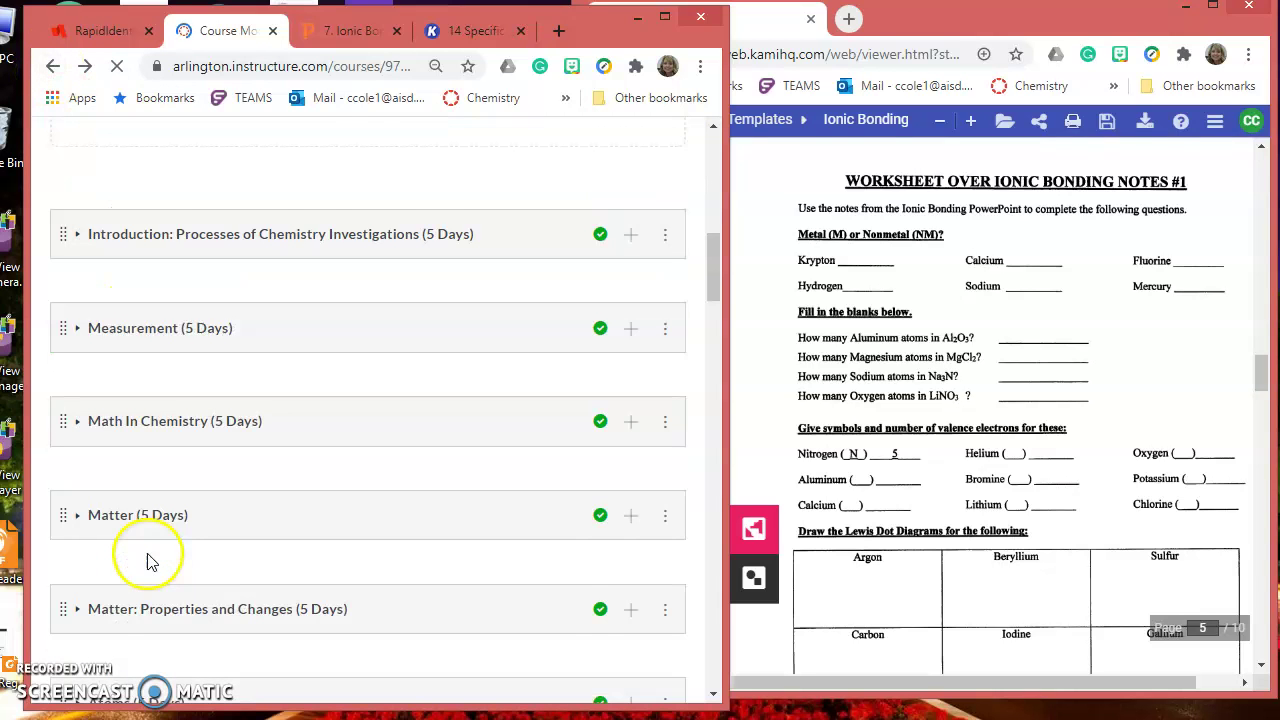
pyautogui.scroll(5, 170, 437)
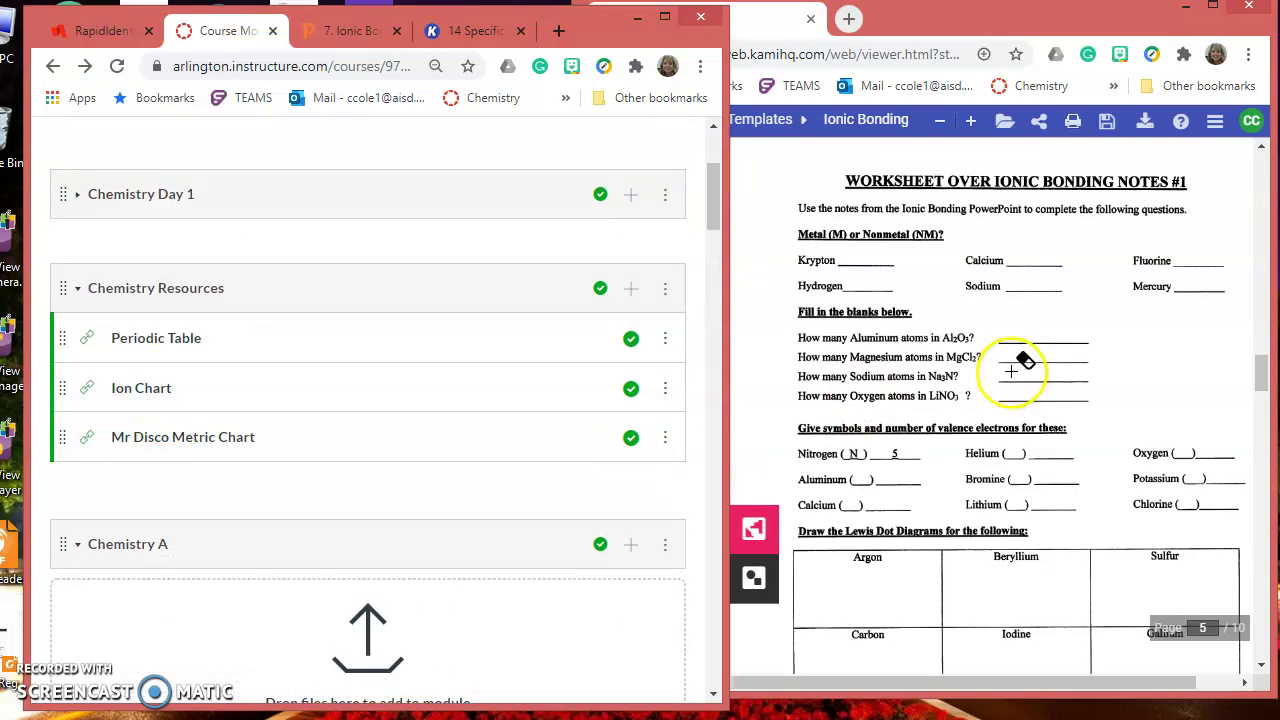
# - Go to the Writing Formulas for Ionic Compounds worksheet on page 7 of the Kami packet
pyautogui.scroll(-3, 1012, 371)
pyautogui.scroll(-15, 1012, 371)
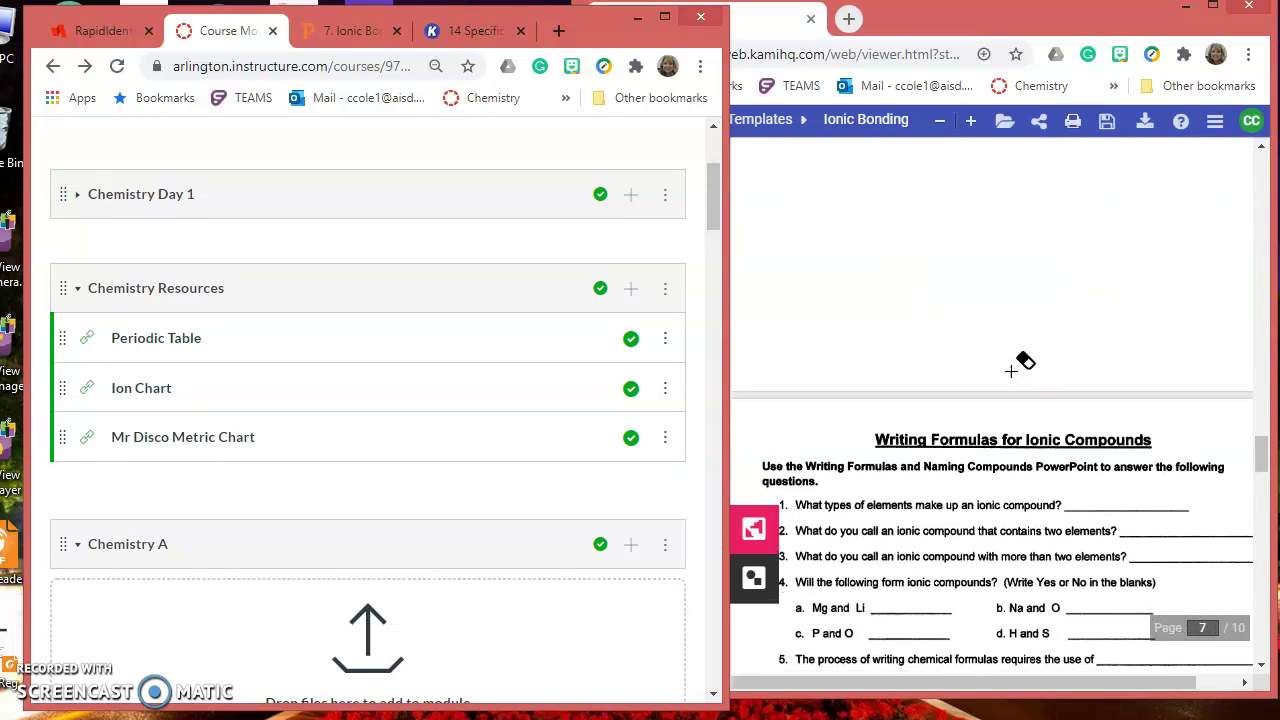
pyautogui.scroll(2, 1020, 362)
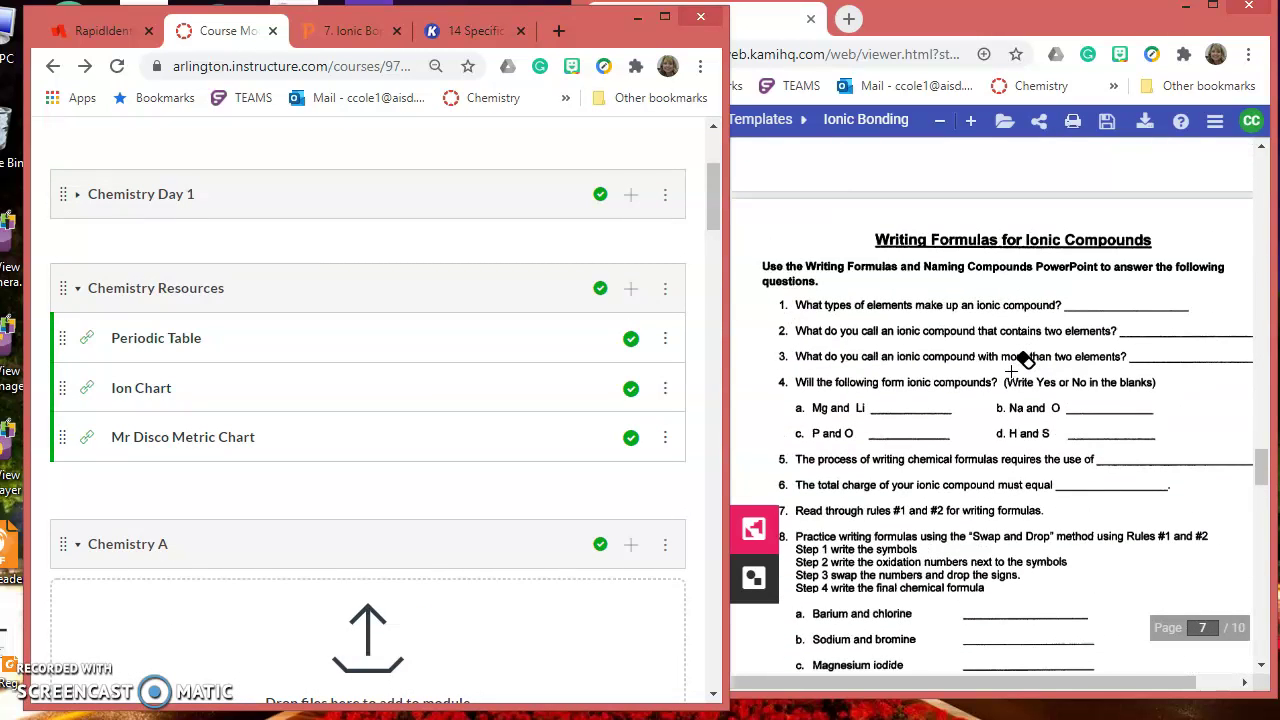
# - Find the Writing Formulas and Naming Compounds Notes link among the ionic bonding items in the Canvas modules
pyautogui.scroll(-20, 420, 358)
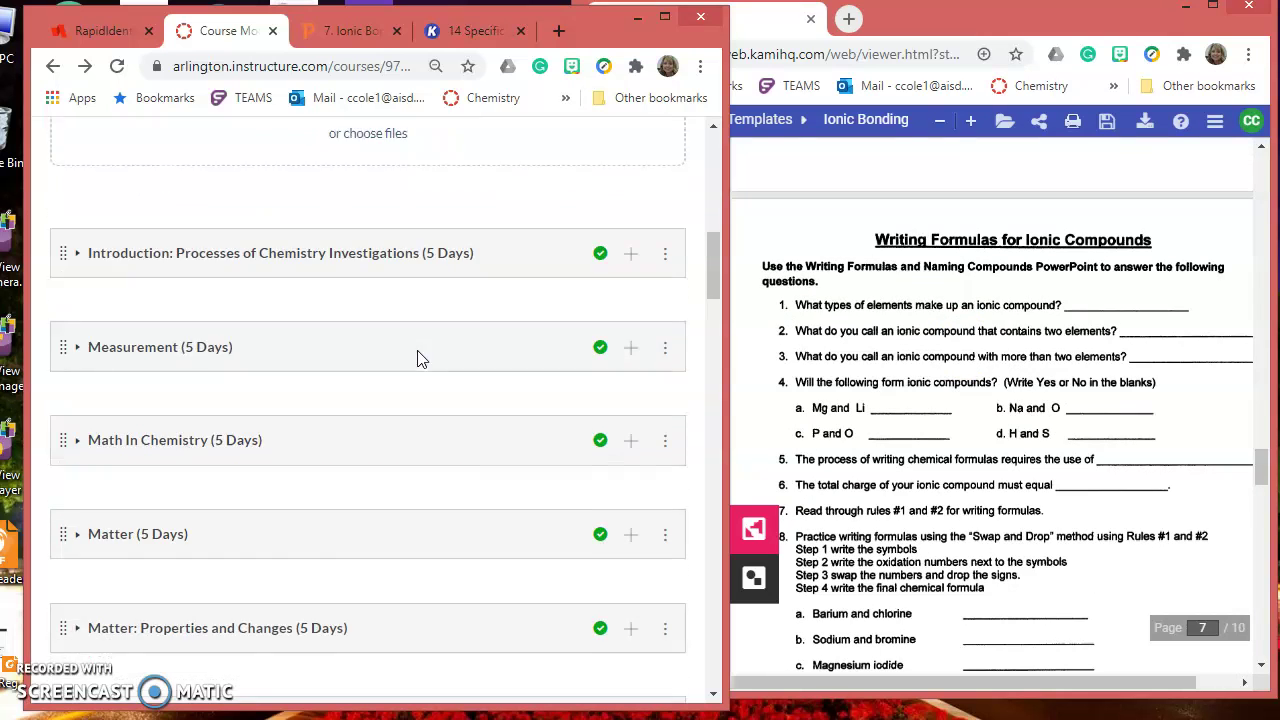
pyautogui.scroll(3, 420, 358)
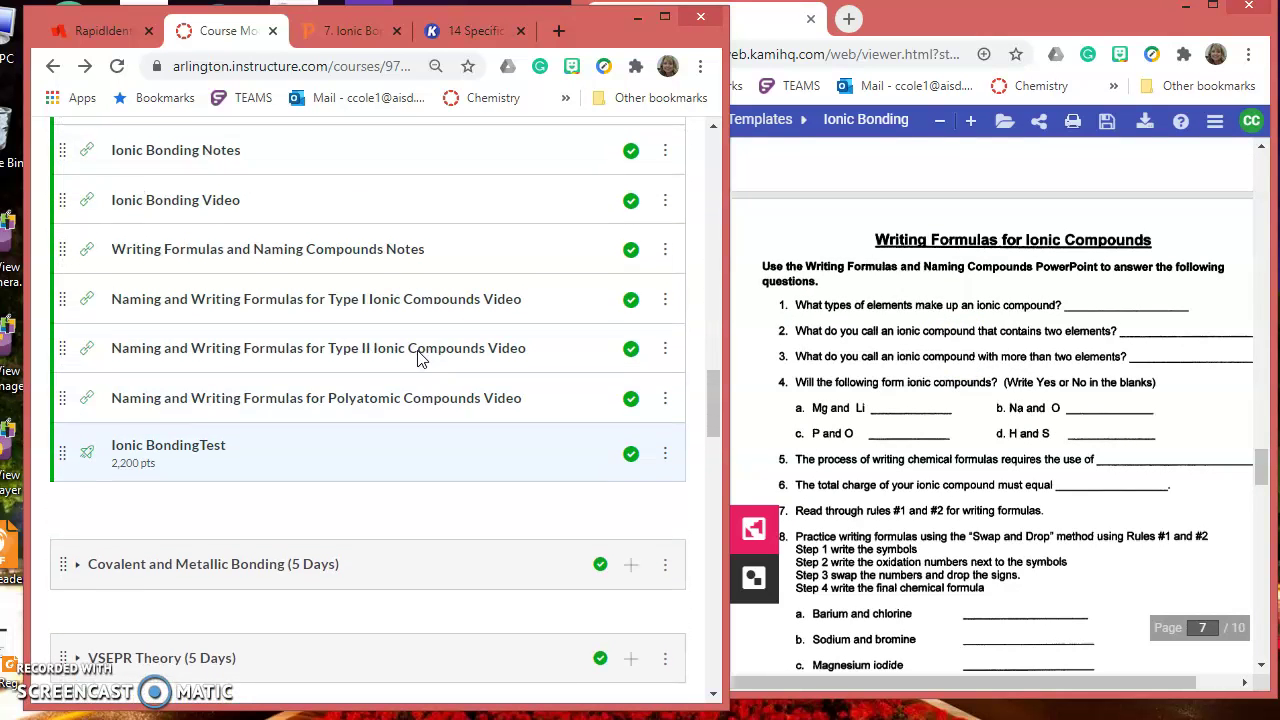
pyautogui.scroll(-1, 420, 358)
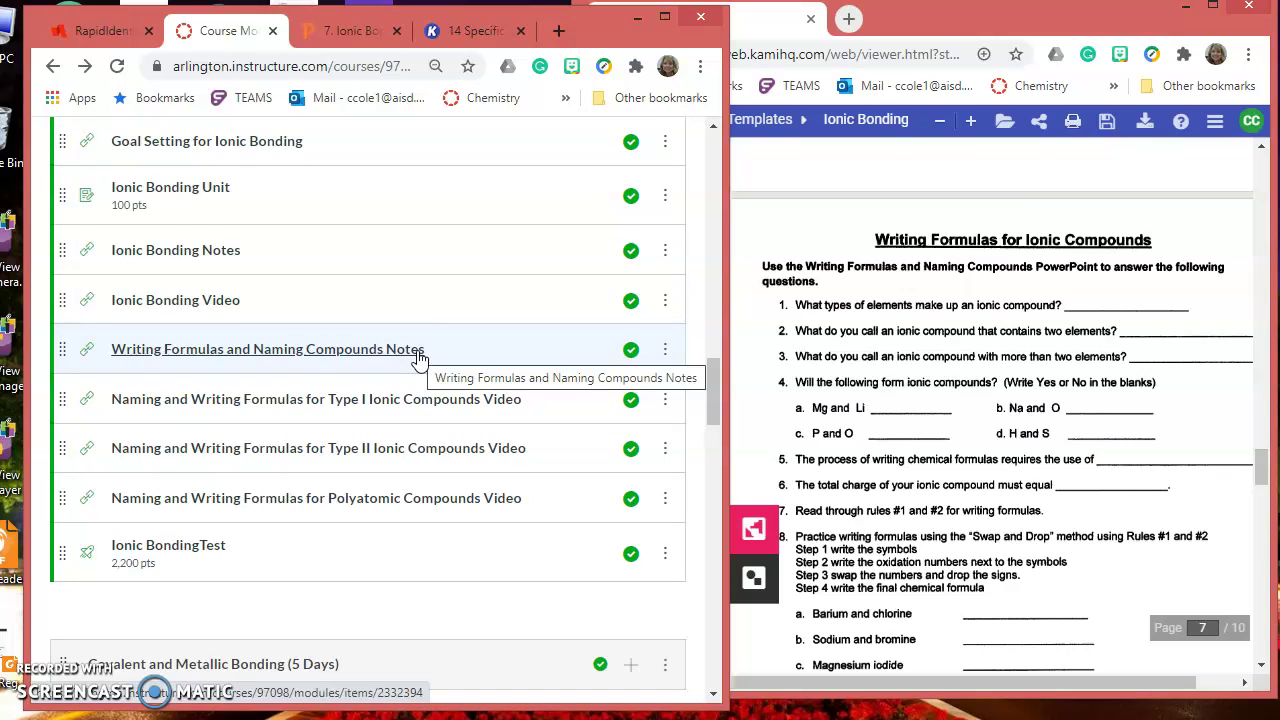
pyautogui.click(405, 346)
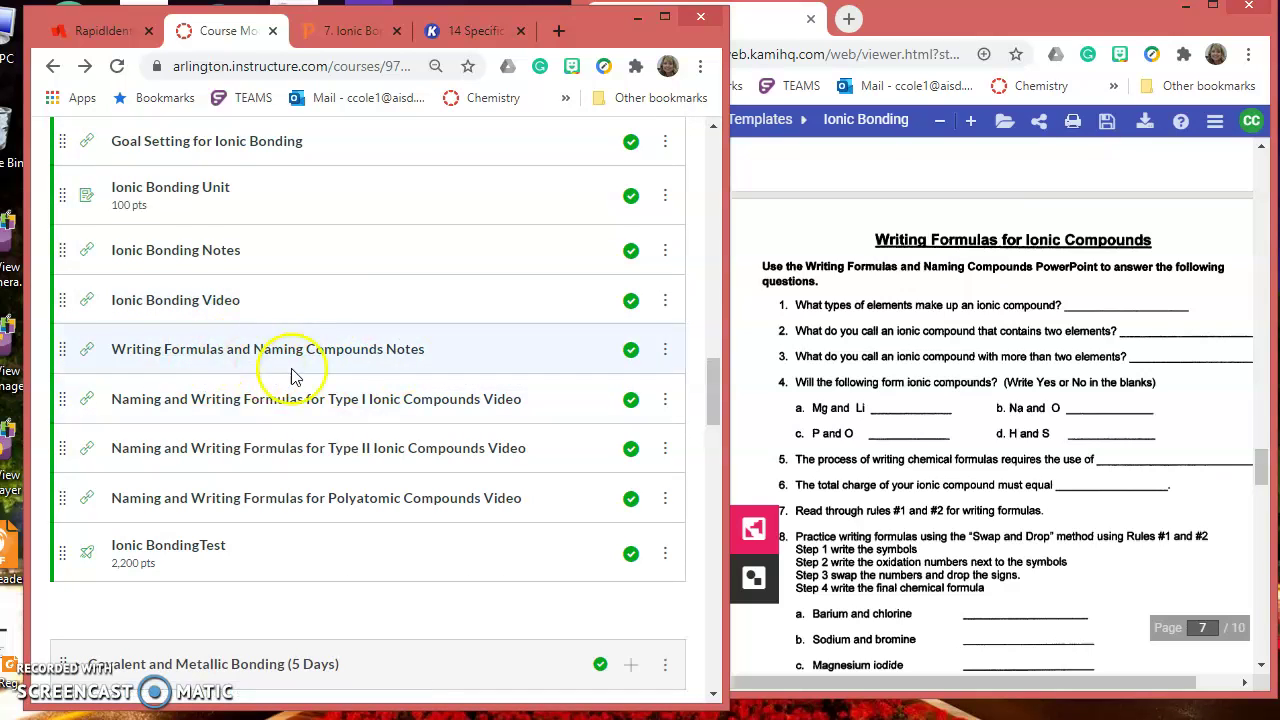
pyautogui.click(390, 362)
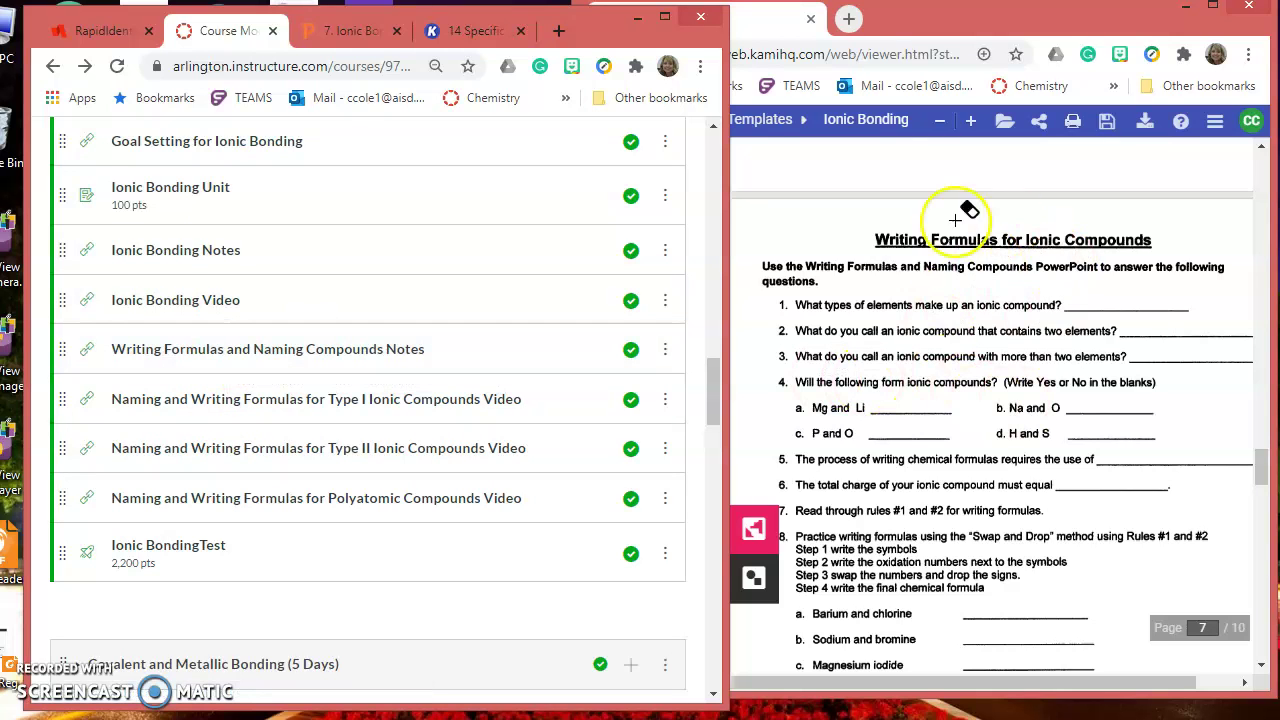
# - Look through the remaining formula-writing and Naming Ionic Compounds questions up to packet page 10, and go back to page 8
pyautogui.scroll(-5, 956, 374)
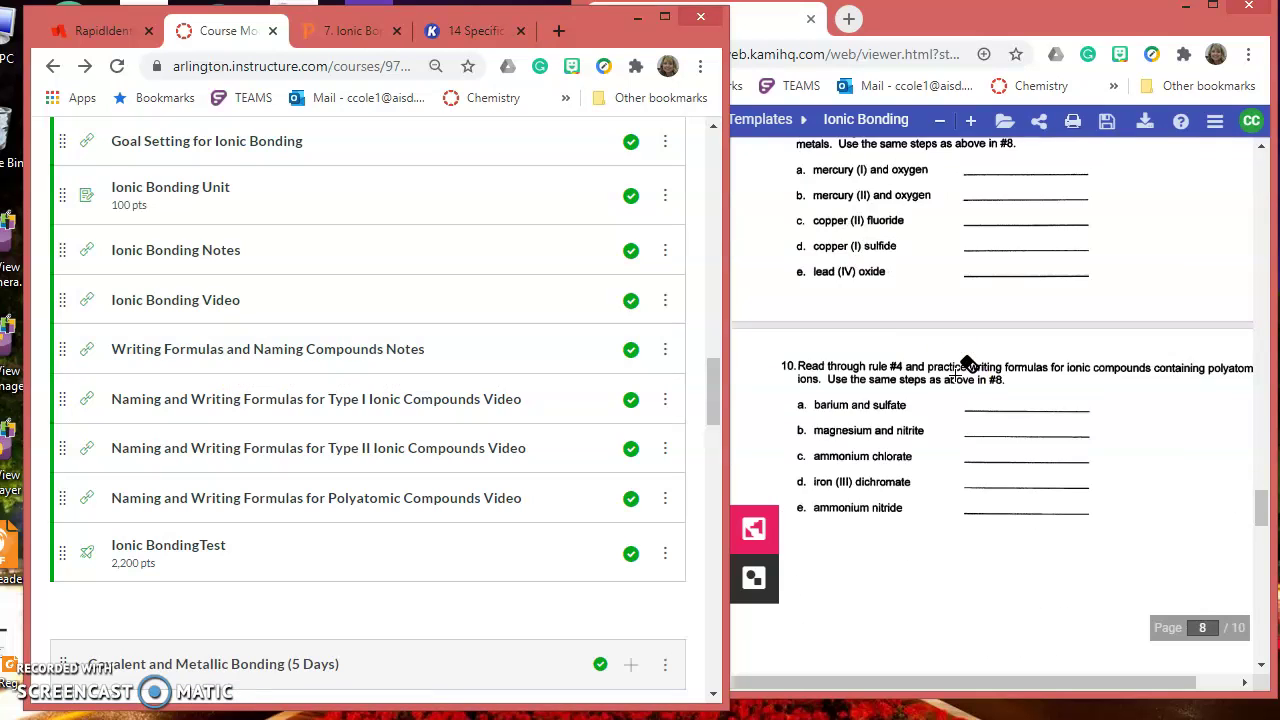
pyautogui.scroll(-10, 967, 365)
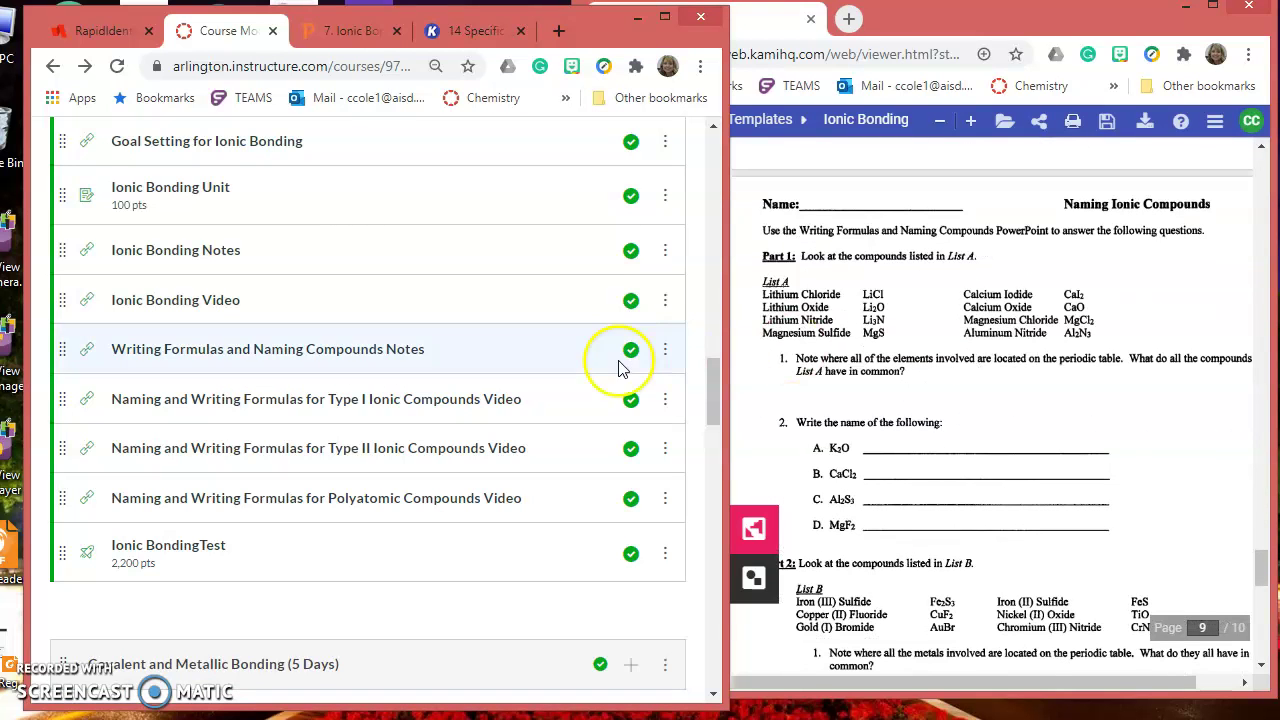
pyautogui.scroll(-5, 900, 460)
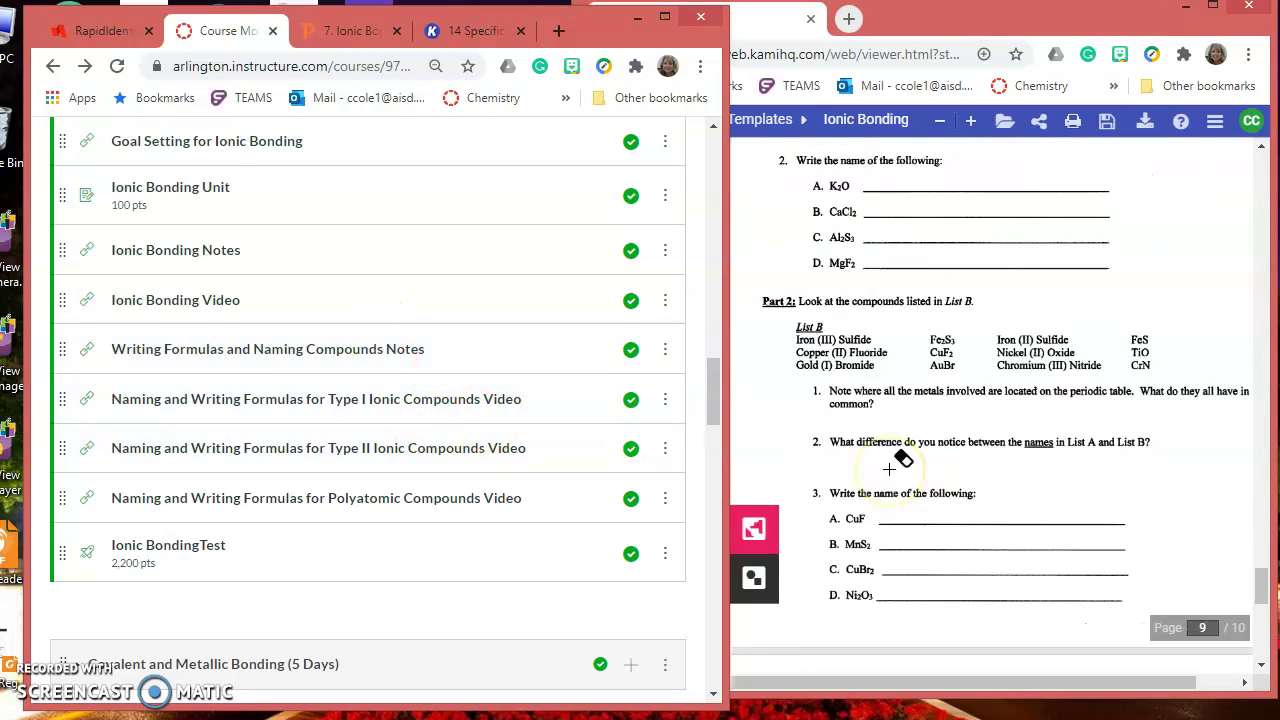
pyautogui.scroll(-10, 889, 468)
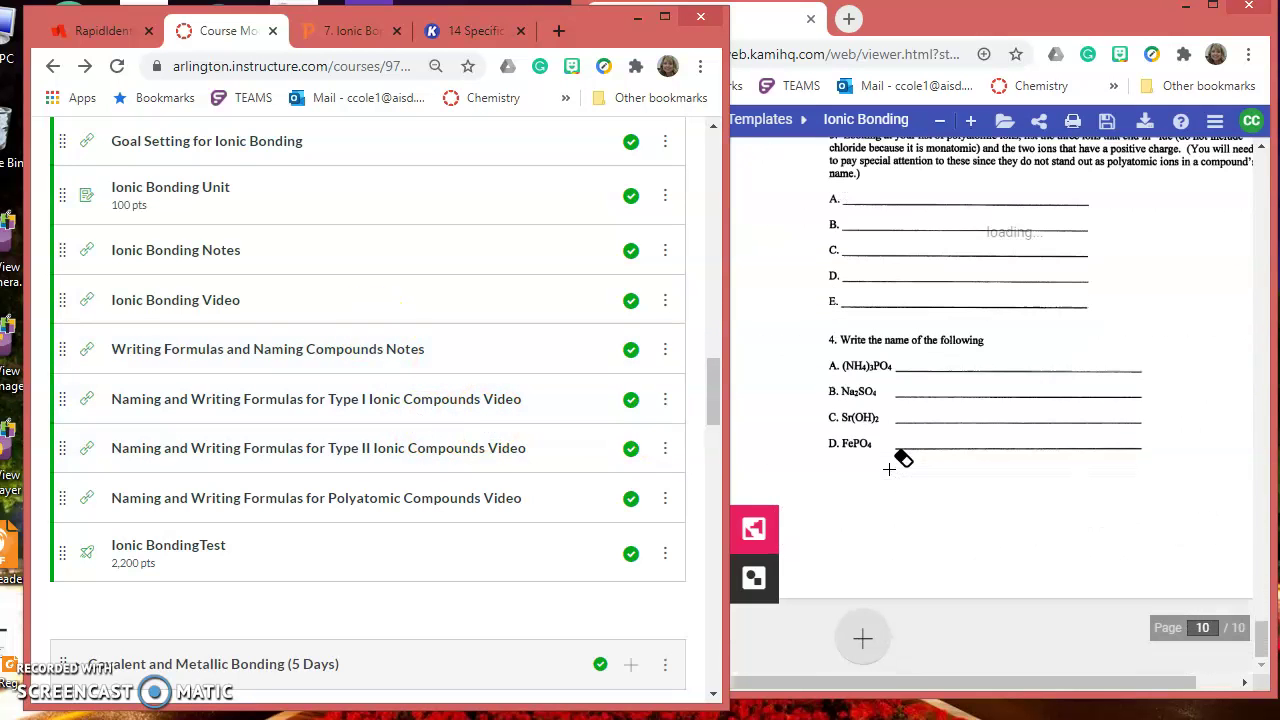
pyautogui.scroll(10, 889, 468)
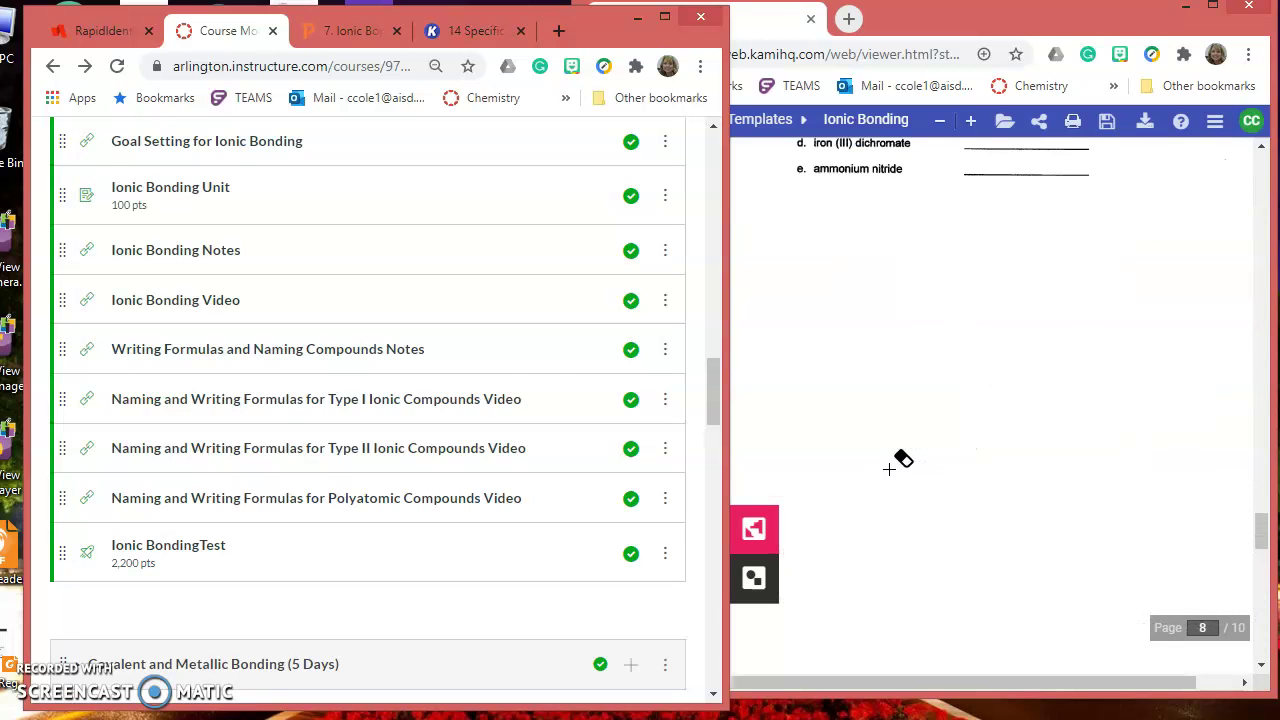